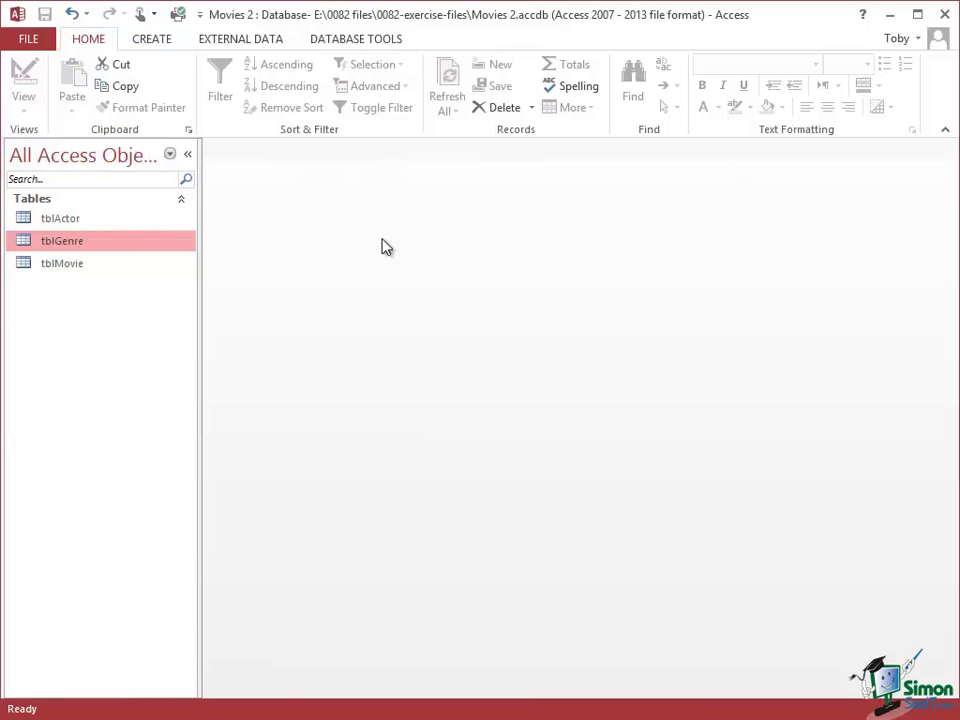
# Open tblMovie in Datasheet View to view its five movie records
pyautogui.click(70, 265)
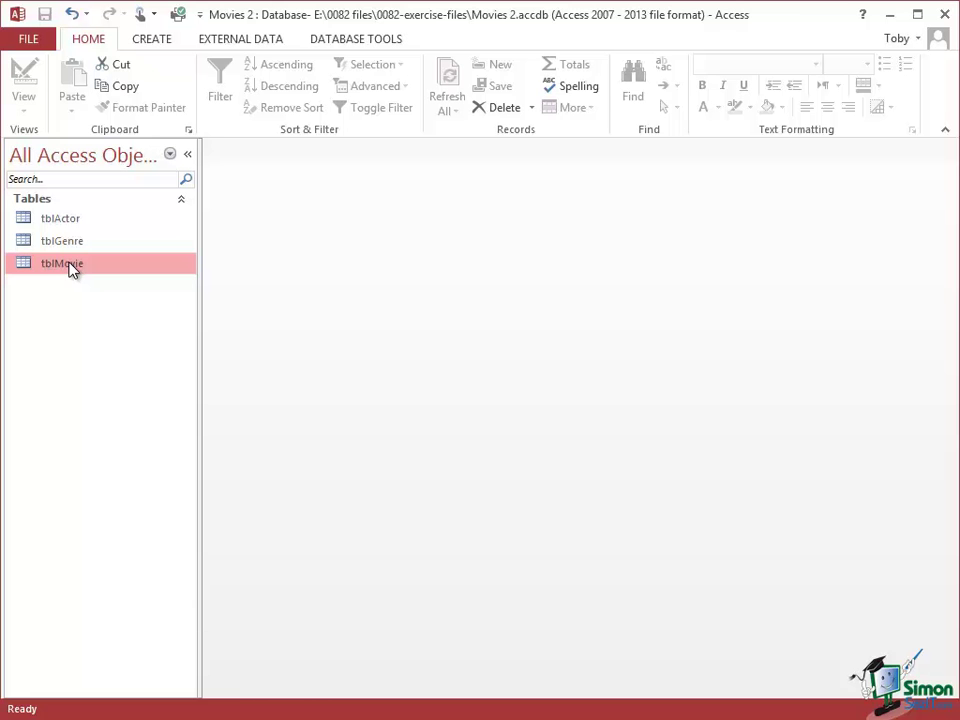
pyautogui.doubleClick(70, 266)
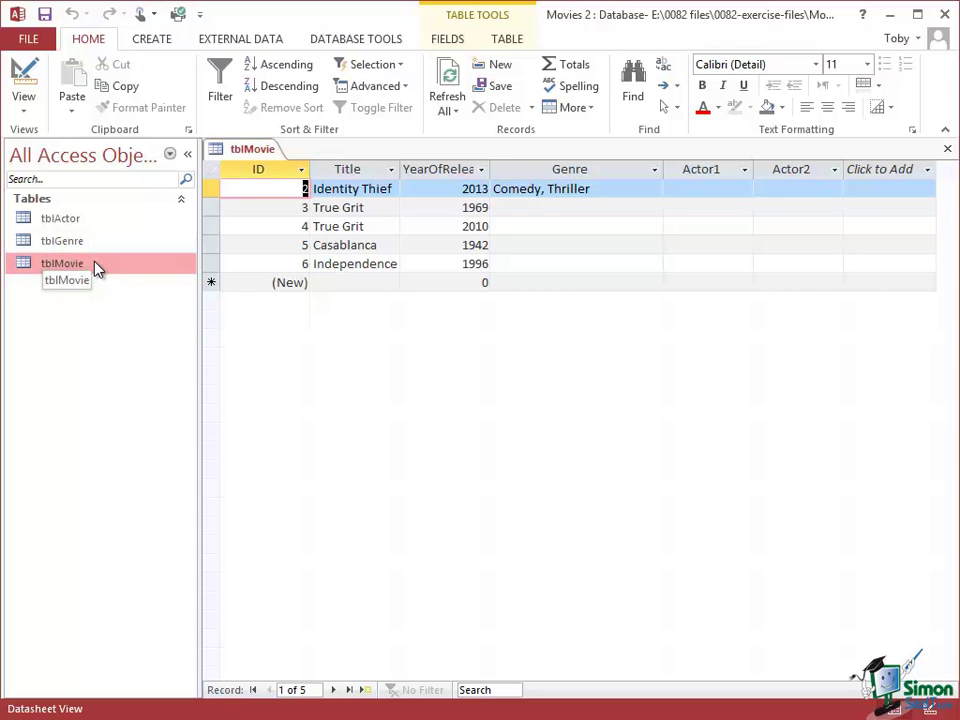
pyautogui.click(97, 265)
pyautogui.rightClick(97, 266)
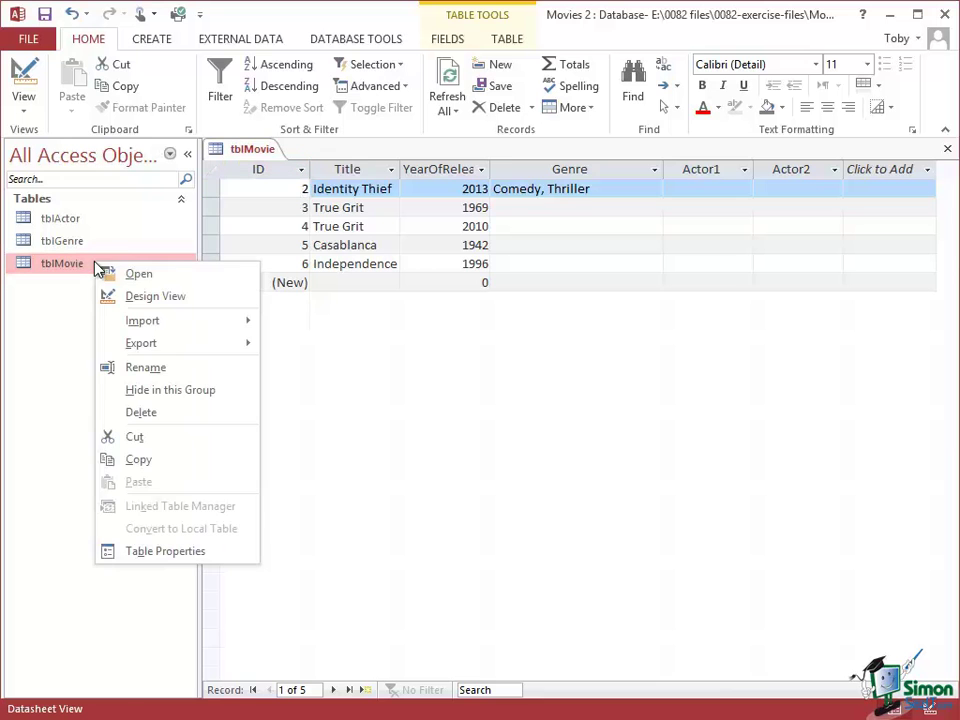
# Delete the Genre row from tblMovie in Design View, then save and close the table
pyautogui.click(154, 300)
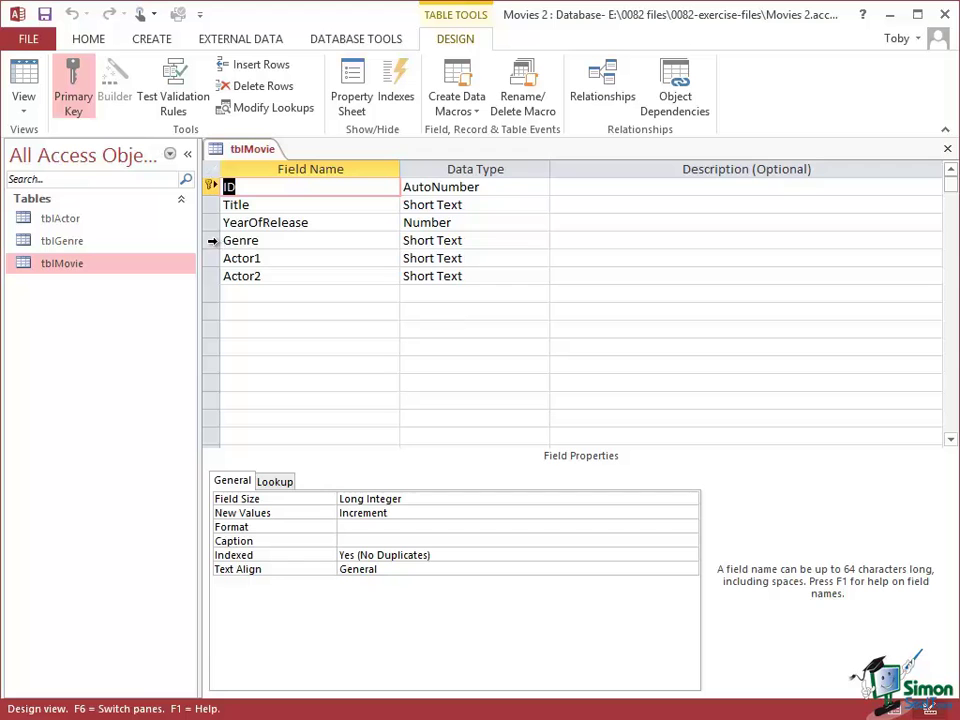
pyautogui.click(213, 241)
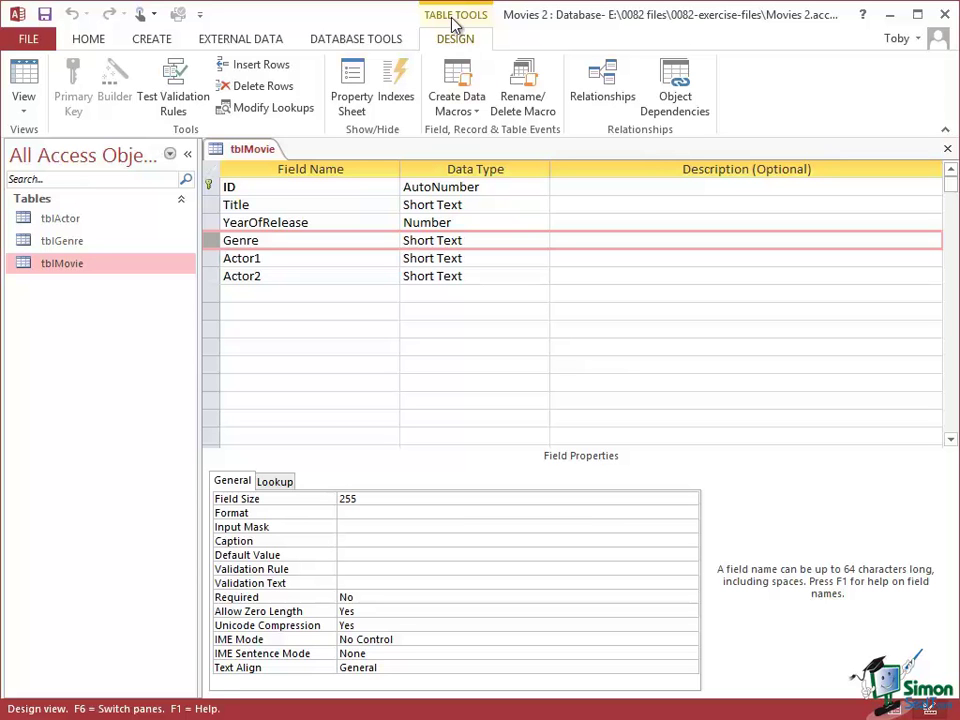
pyautogui.click(258, 88)
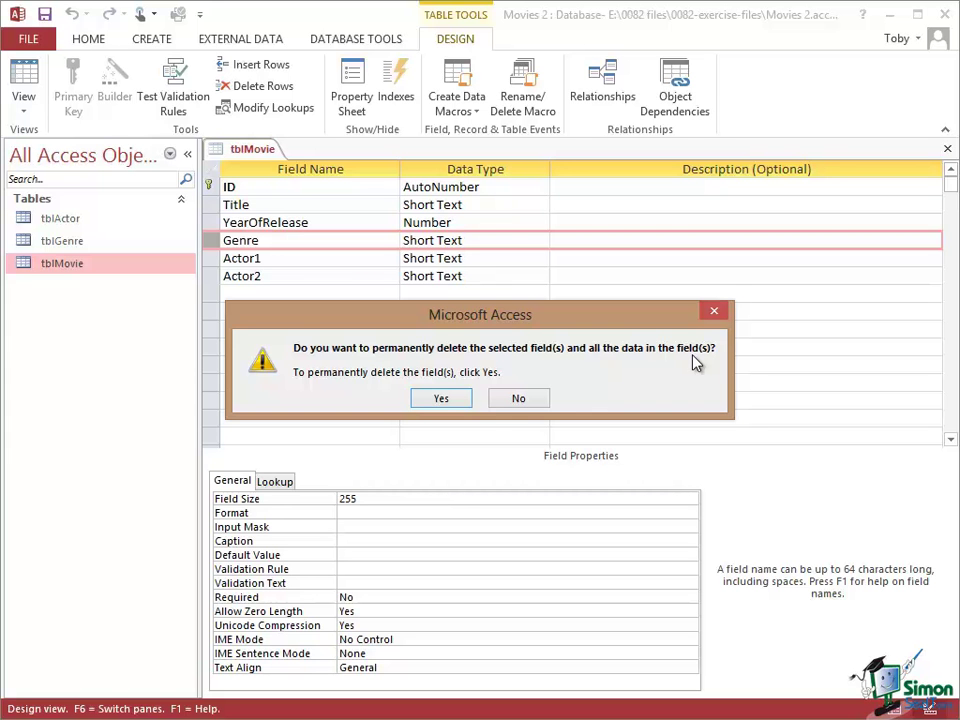
pyautogui.click(441, 399)
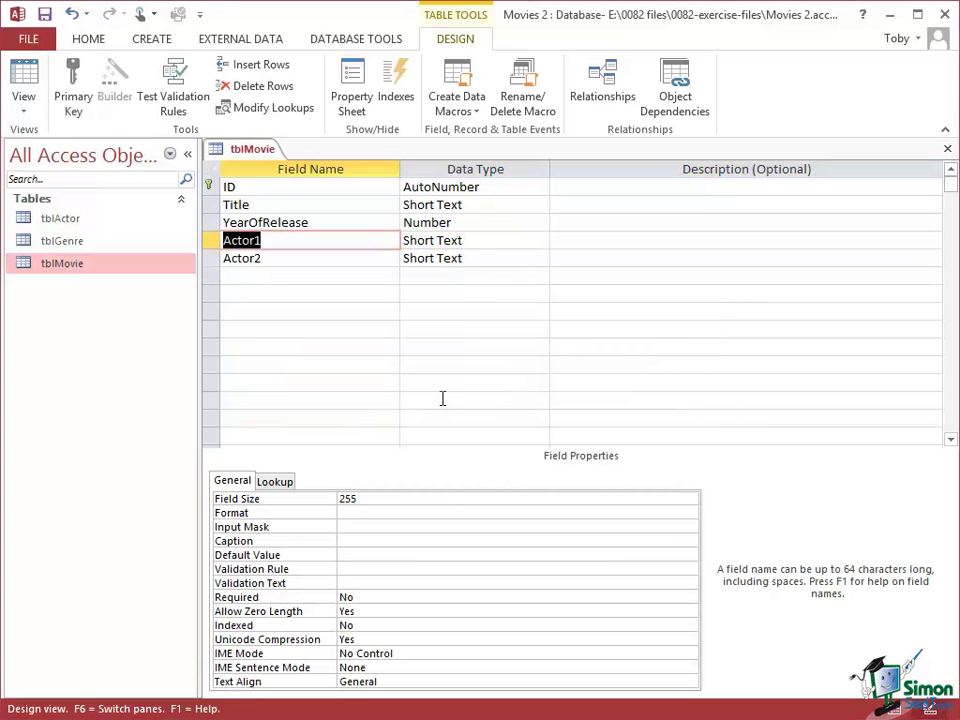
pyautogui.click(948, 149)
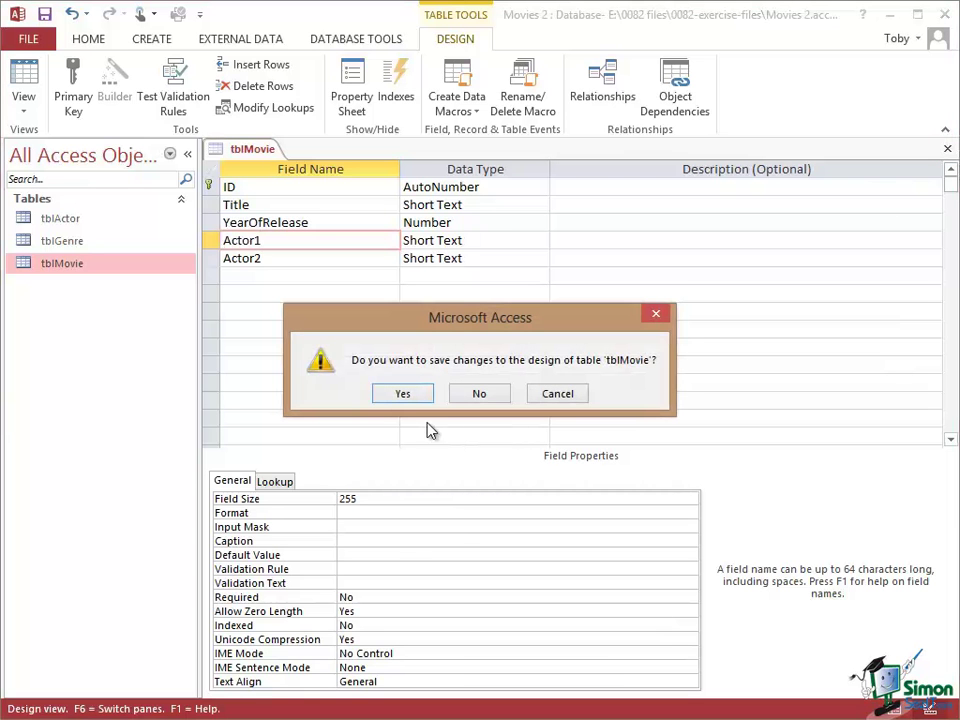
pyautogui.click(403, 394)
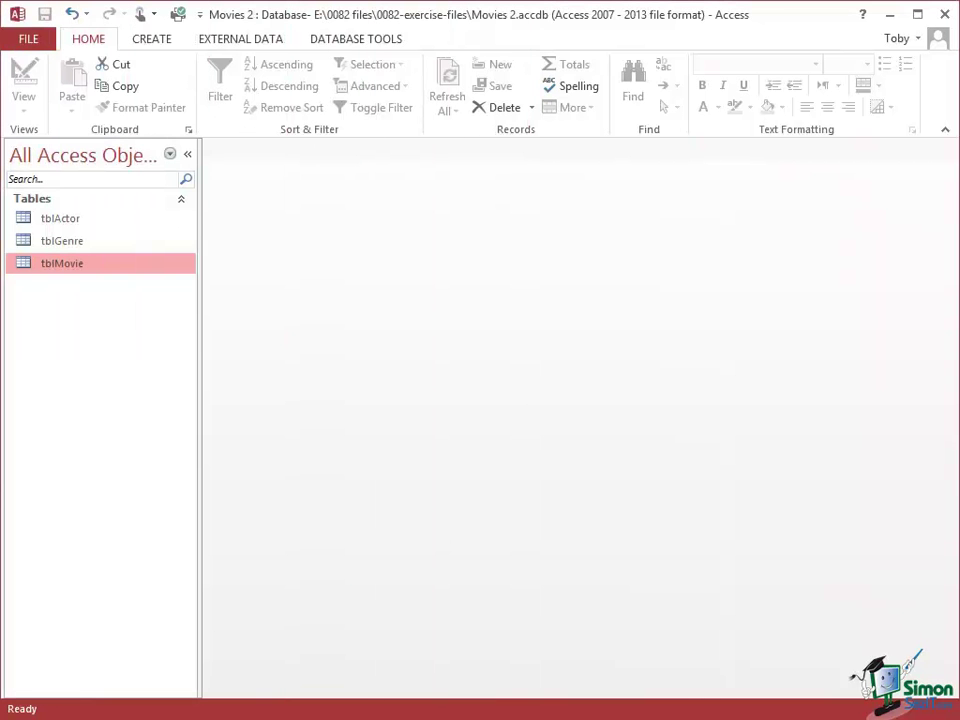
# Open the Relationships window and add tblMovie and tblGenre to it
pyautogui.click(348, 40)
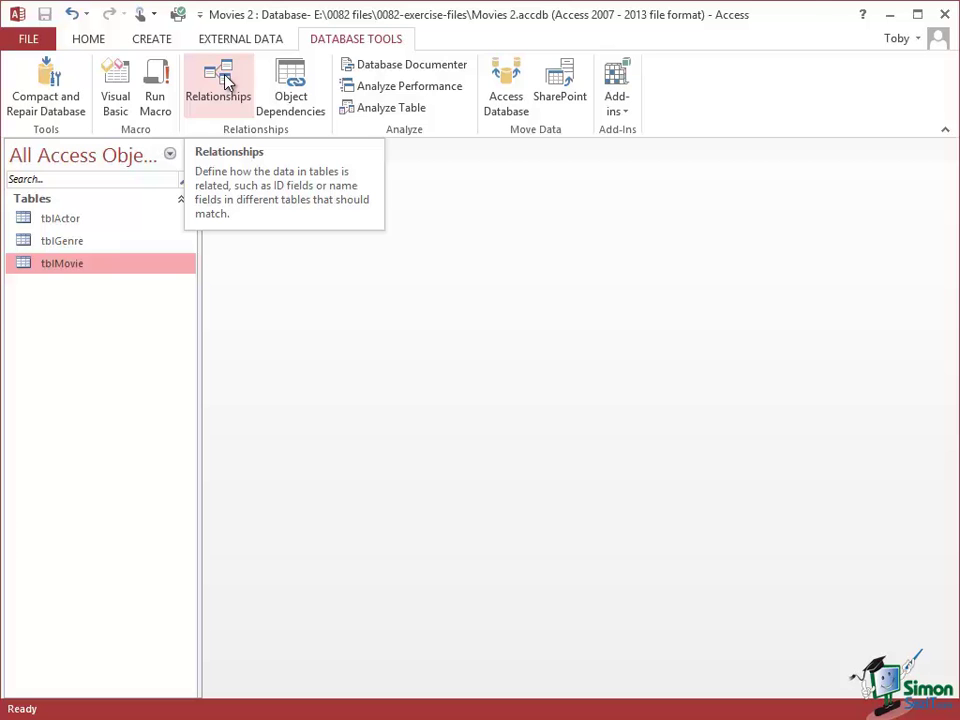
pyautogui.click(226, 83)
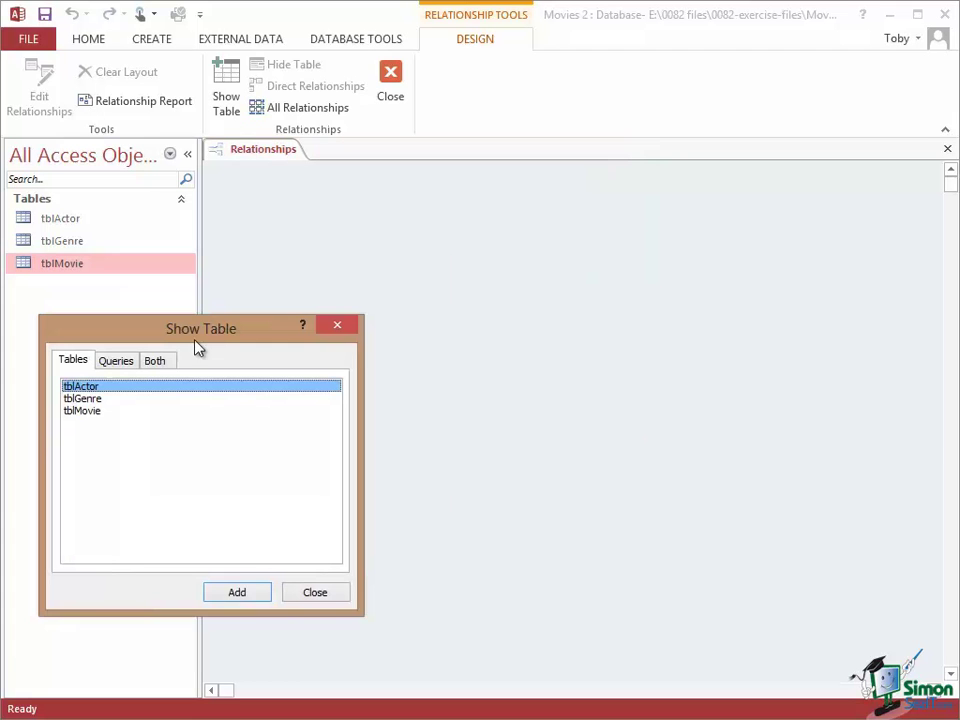
pyautogui.moveTo(482, 160)
pyautogui.mouseDown()
pyautogui.moveTo(205, 344)
pyautogui.moveTo(419, 569)
pyautogui.moveTo(420, 620)
pyautogui.moveTo(384, 220)
pyautogui.mouseUp()
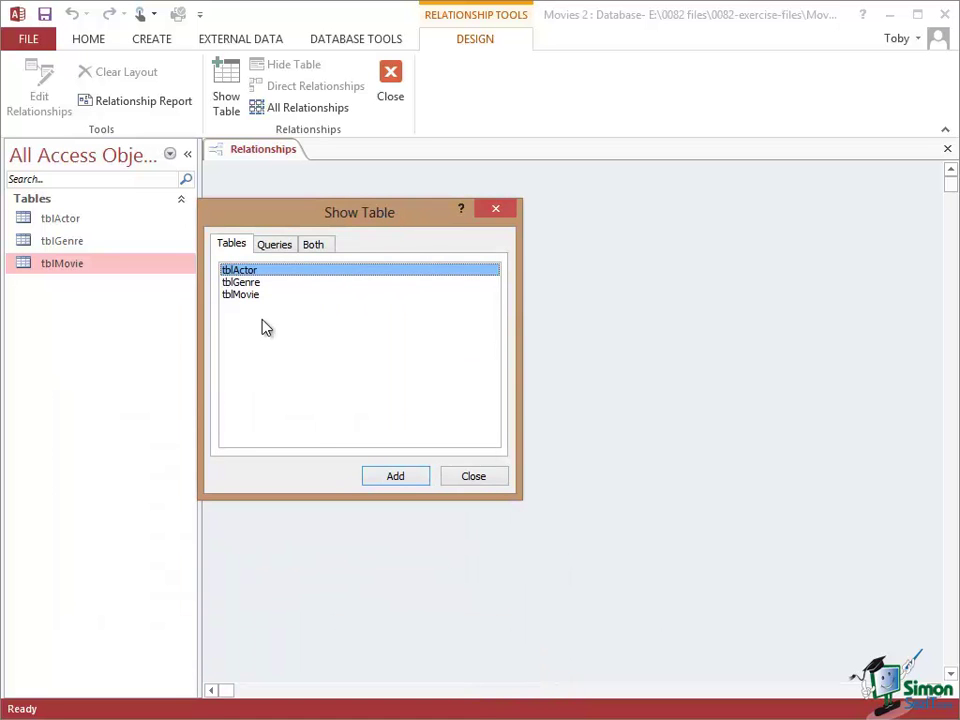
pyautogui.click(240, 295)
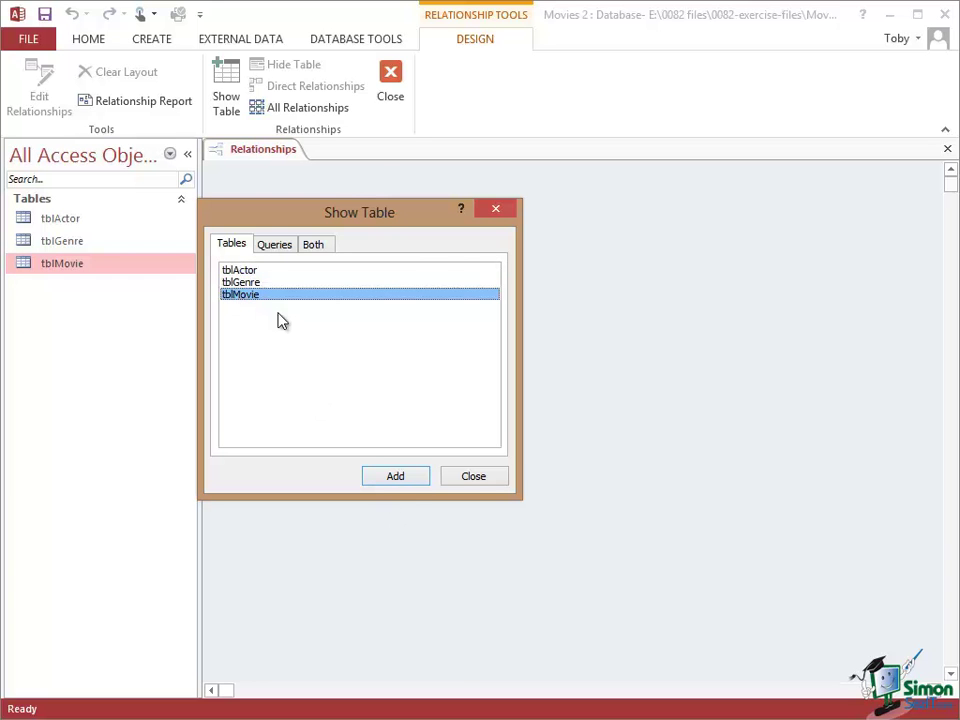
pyautogui.click(399, 480)
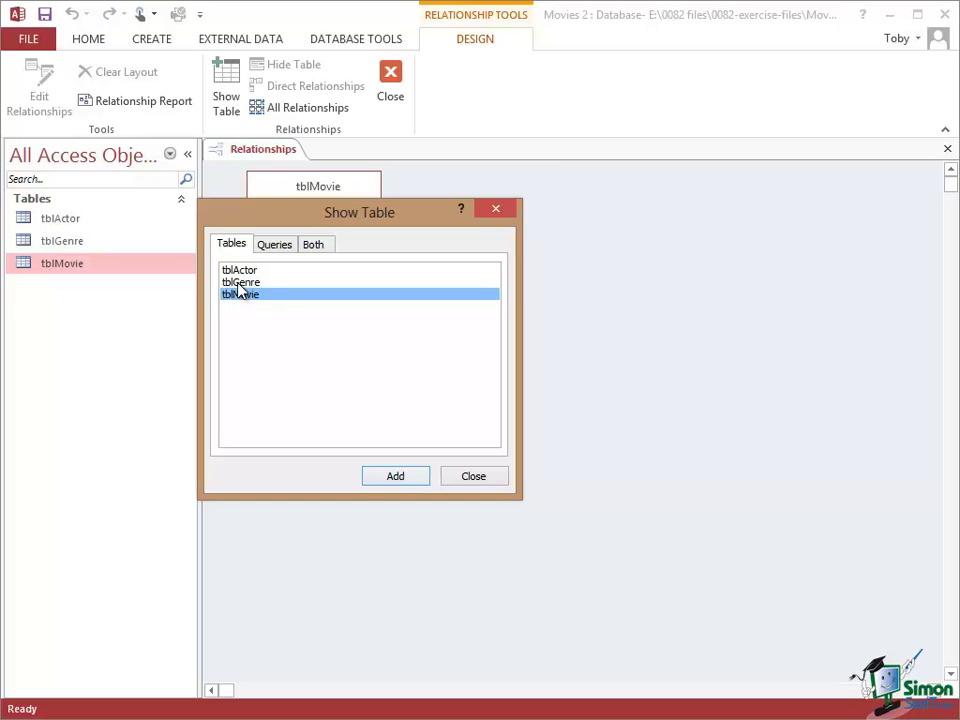
pyautogui.click(240, 282)
pyautogui.click(396, 478)
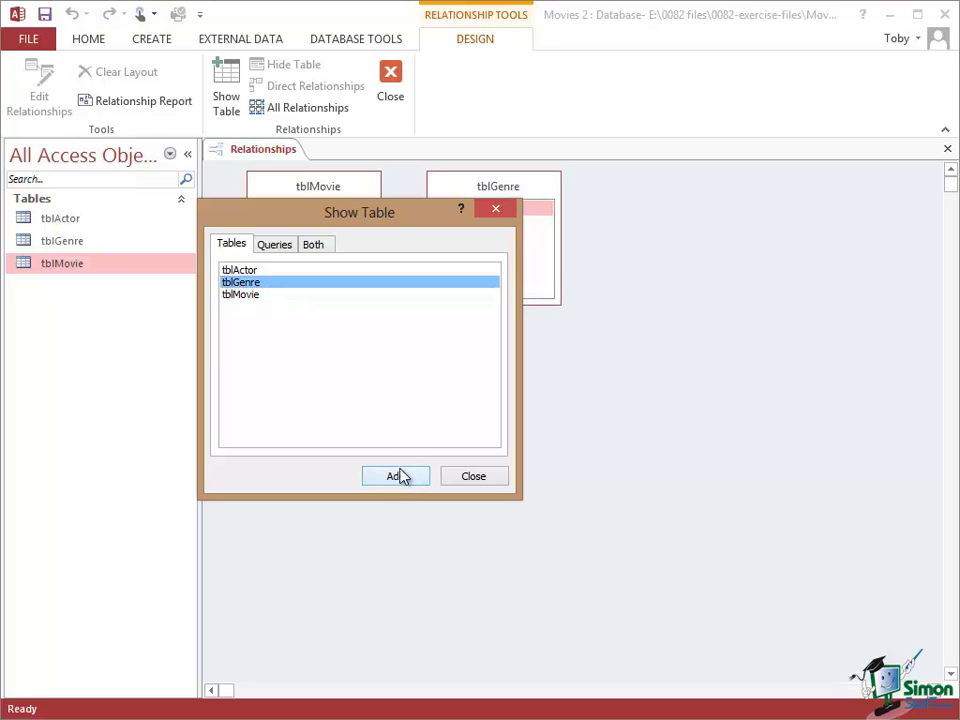
pyautogui.click(474, 477)
# Drag tblMovie and tblGenre apart to leave room between them
pyautogui.moveTo(500, 187); pyautogui.dragTo(606, 274)
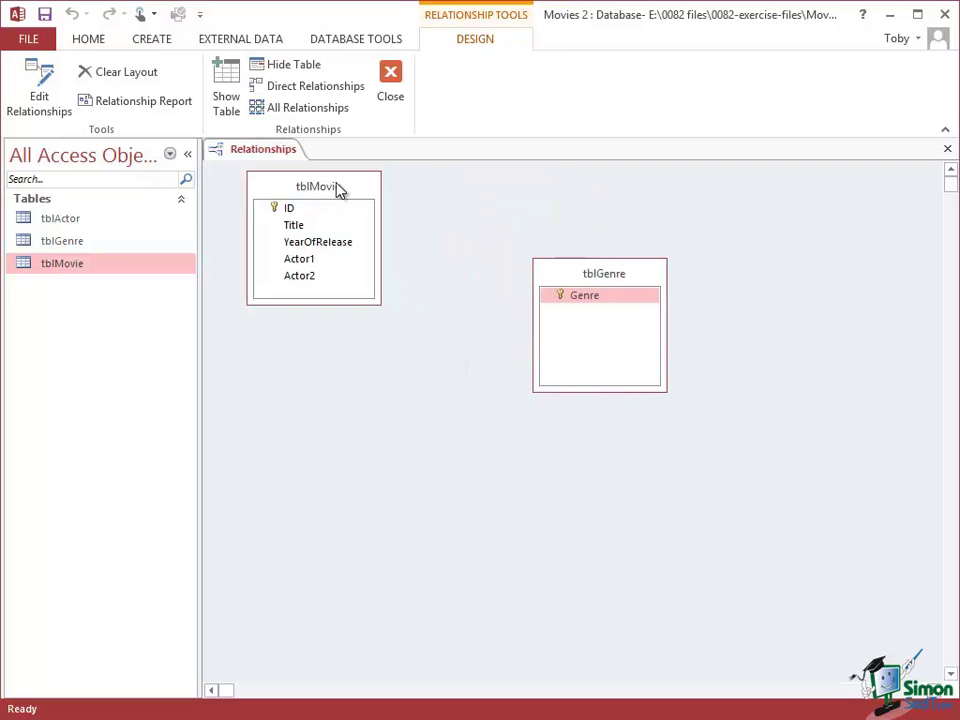
pyautogui.moveTo(336, 188)
pyautogui.mouseDown()
pyautogui.moveTo(369, 272)
pyautogui.moveTo(378, 268)
pyautogui.mouseUp()
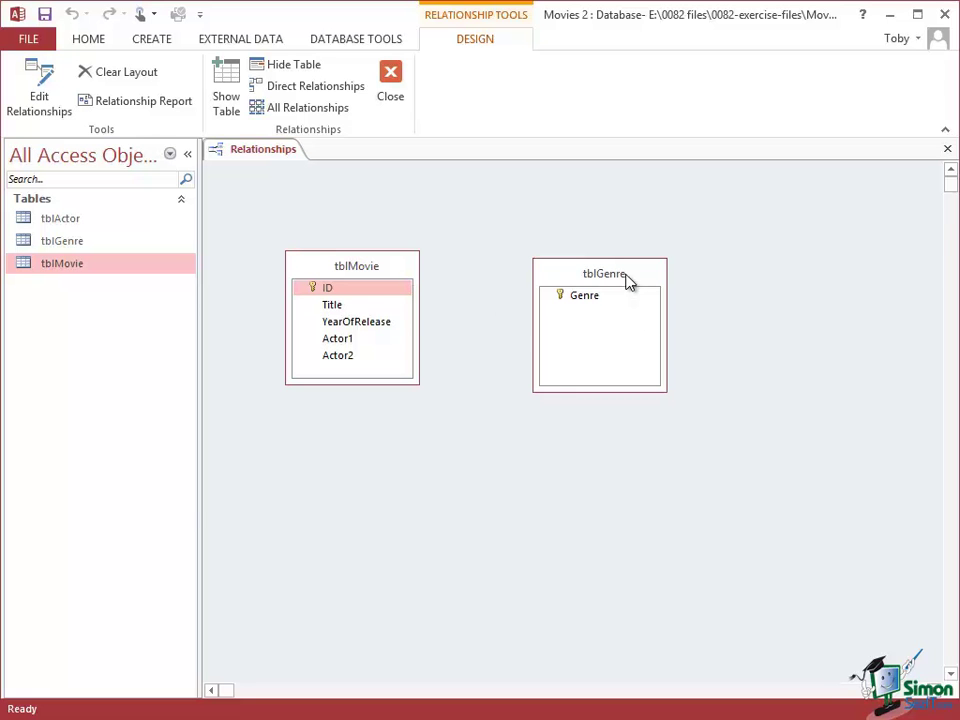
pyautogui.moveTo(630, 281)
pyautogui.mouseDown()
pyautogui.moveTo(818, 333)
pyautogui.moveTo(838, 327)
pyautogui.mouseUp()
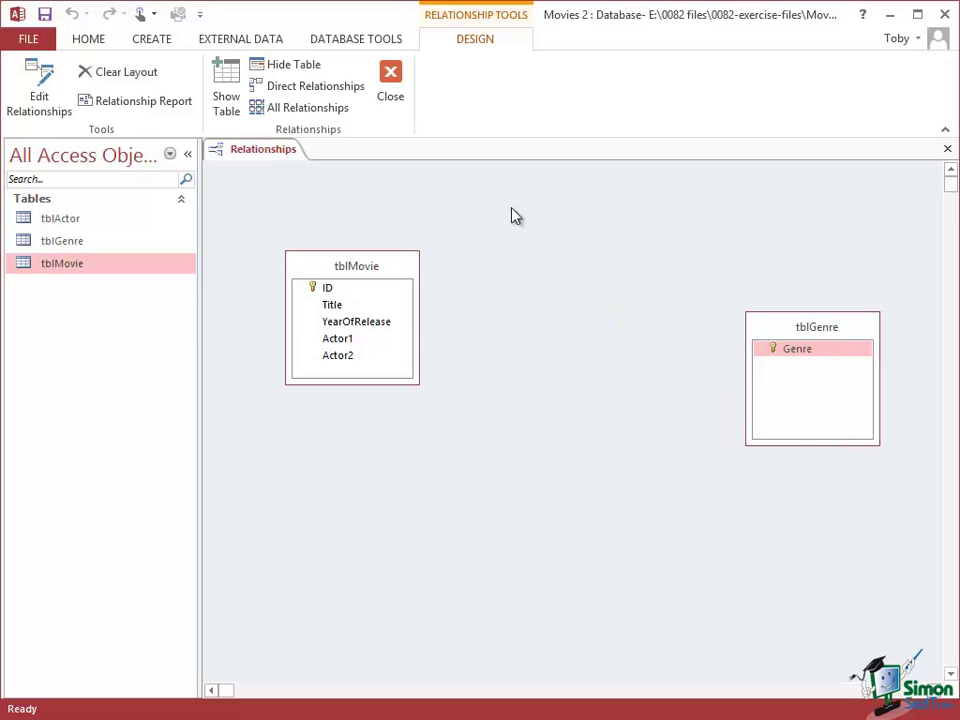
# Create a blank table, save it as tblMovieGenre, and switch to Design View
pyautogui.click(153, 40)
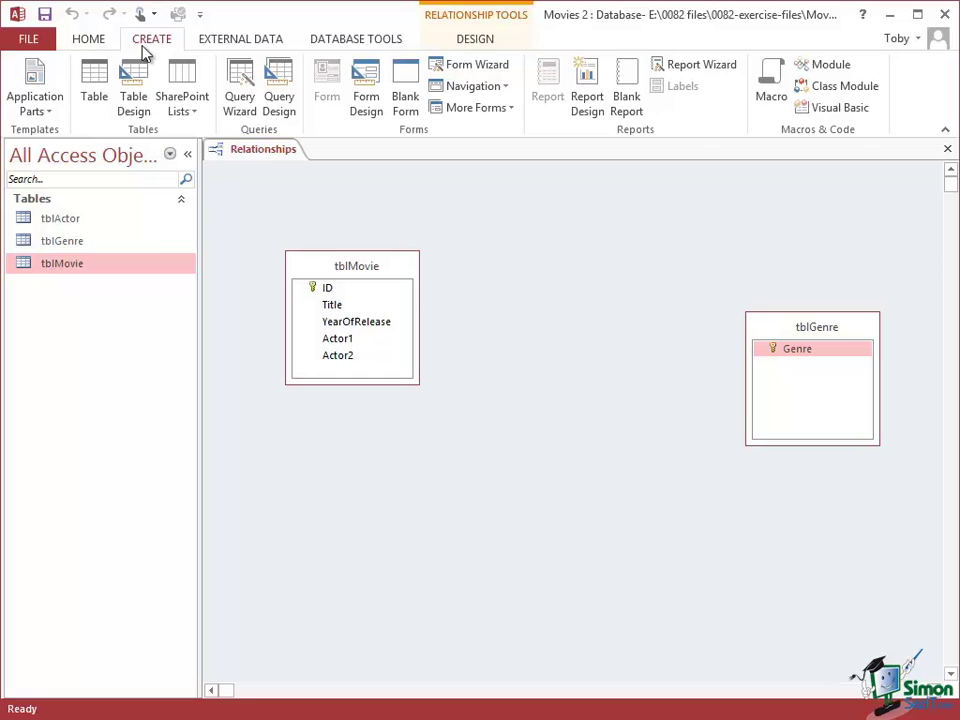
pyautogui.click(95, 87)
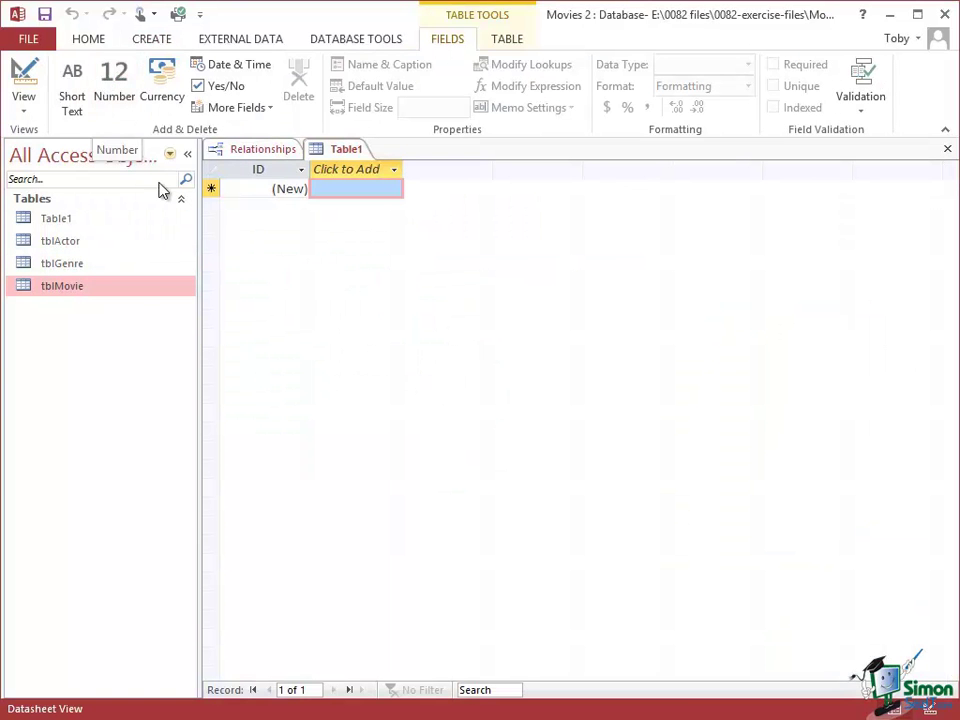
pyautogui.rightClick(348, 150)
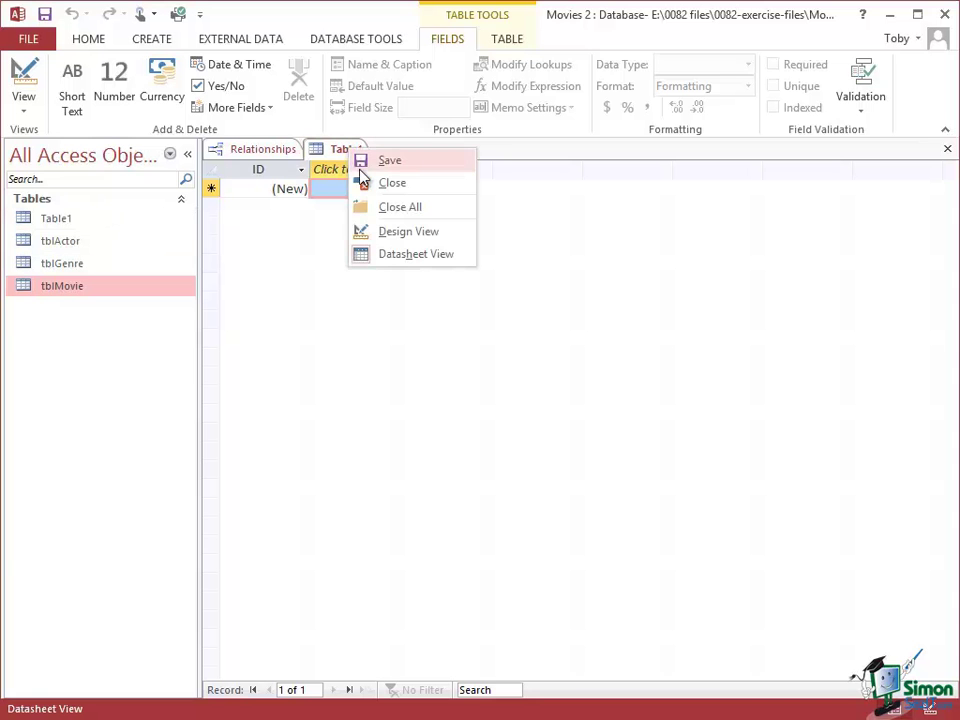
pyautogui.click(406, 232)
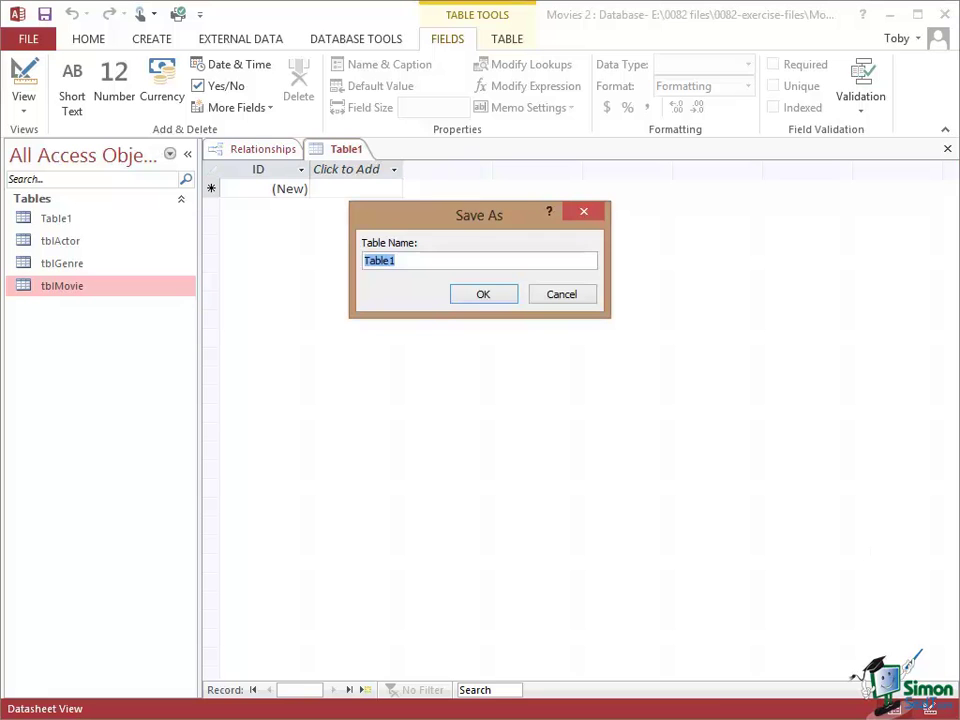
pyautogui.write('tb')
pyautogui.write('lMov')
pyautogui.write('ieG')
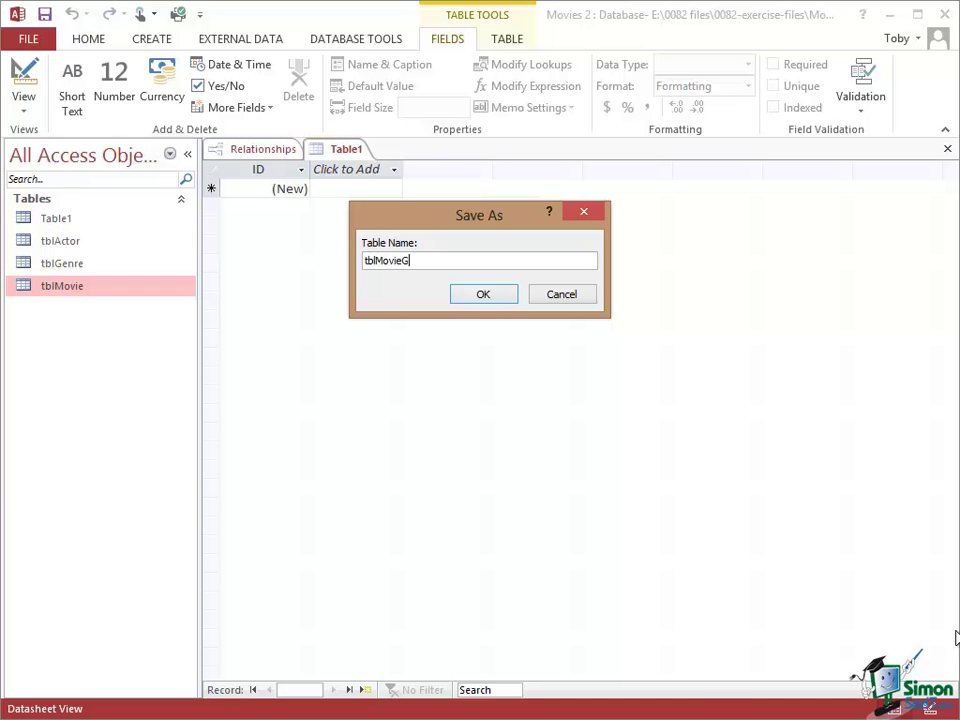
pyautogui.write('enre')
pyautogui.click(488, 295)
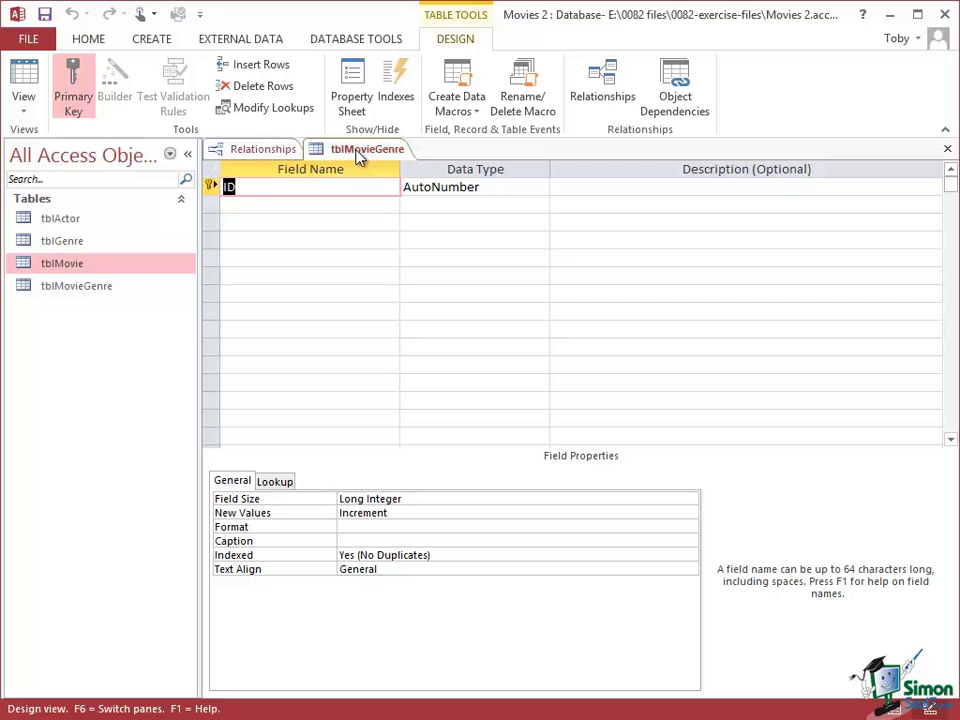
# Add Short Text fields Movie and Genre below ID, save, and return to Relationships
pyautogui.click(270, 205)
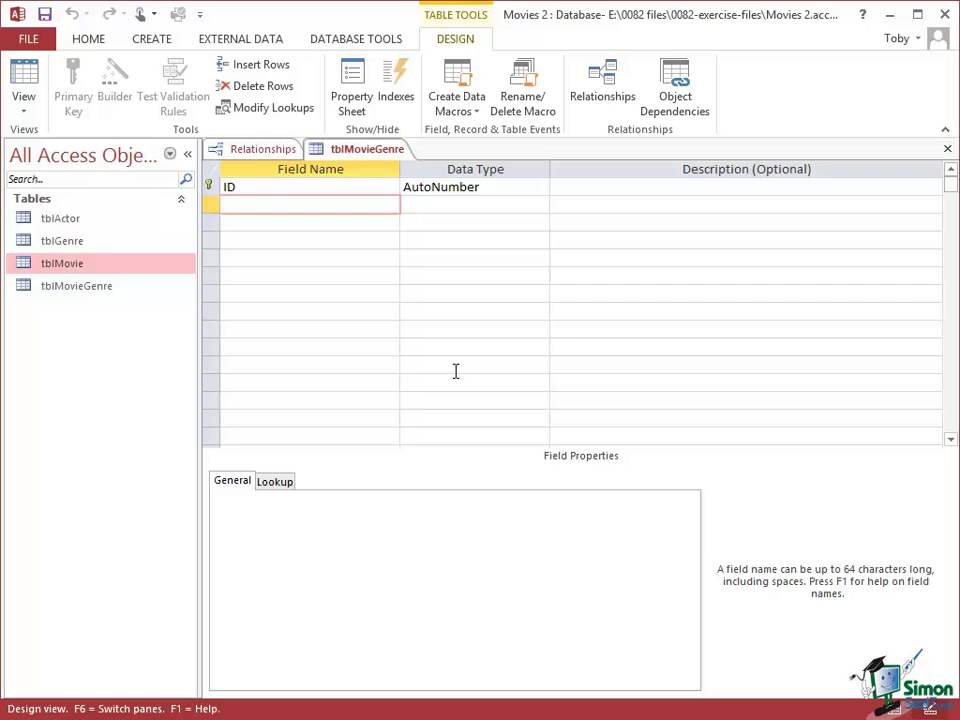
pyautogui.write('Mov')
pyautogui.write('ie')
pyautogui.click(246, 222)
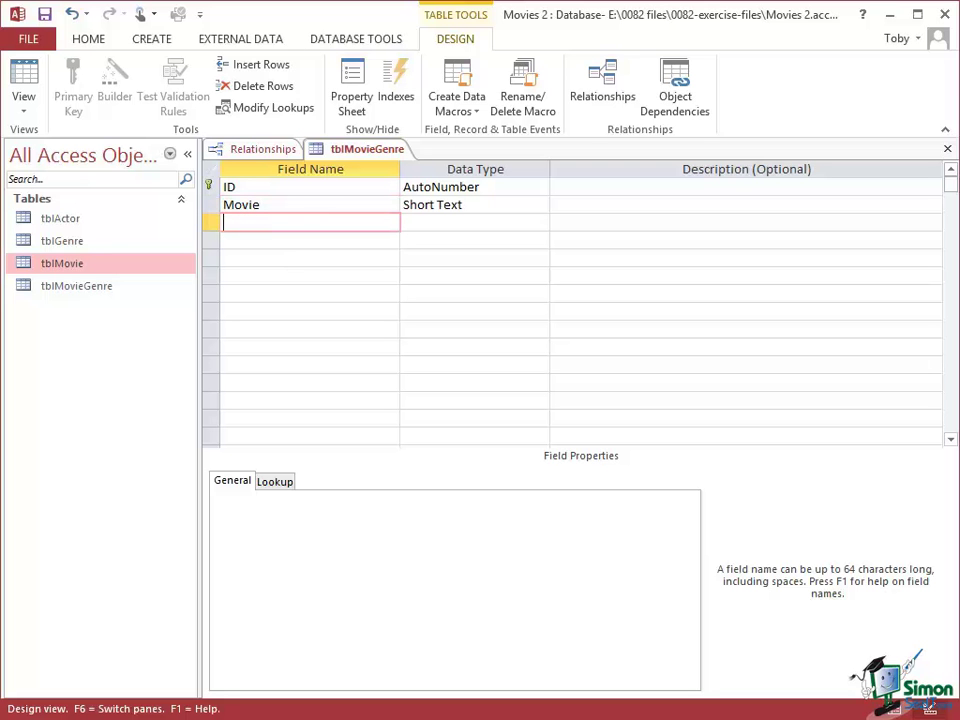
pyautogui.write('Genre')
pyautogui.click(429, 221)
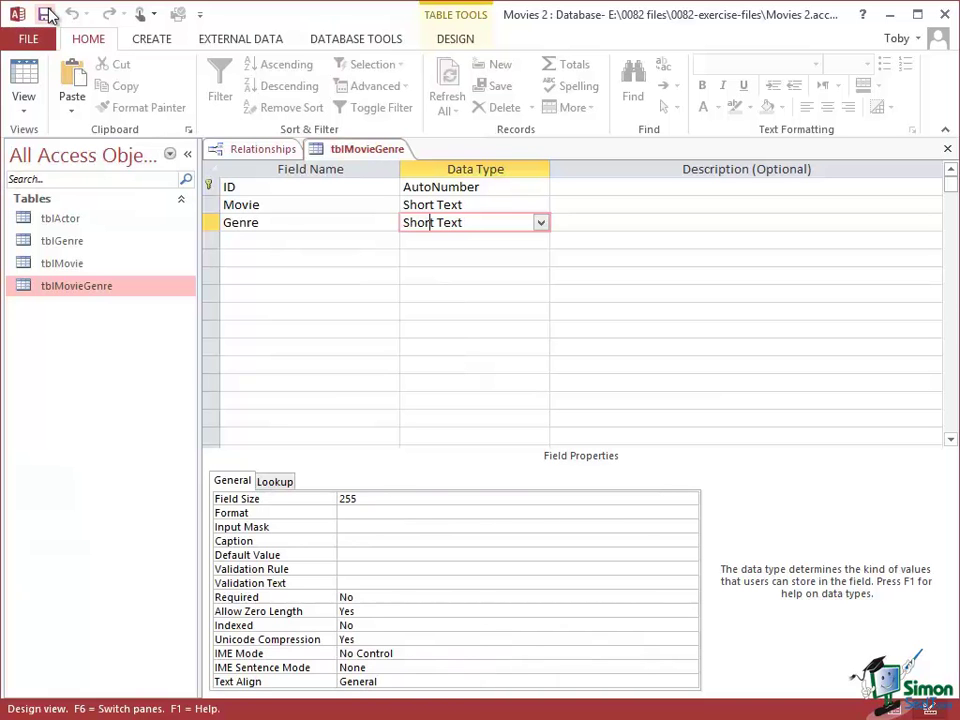
pyautogui.click(48, 14)
pyautogui.click(260, 152)
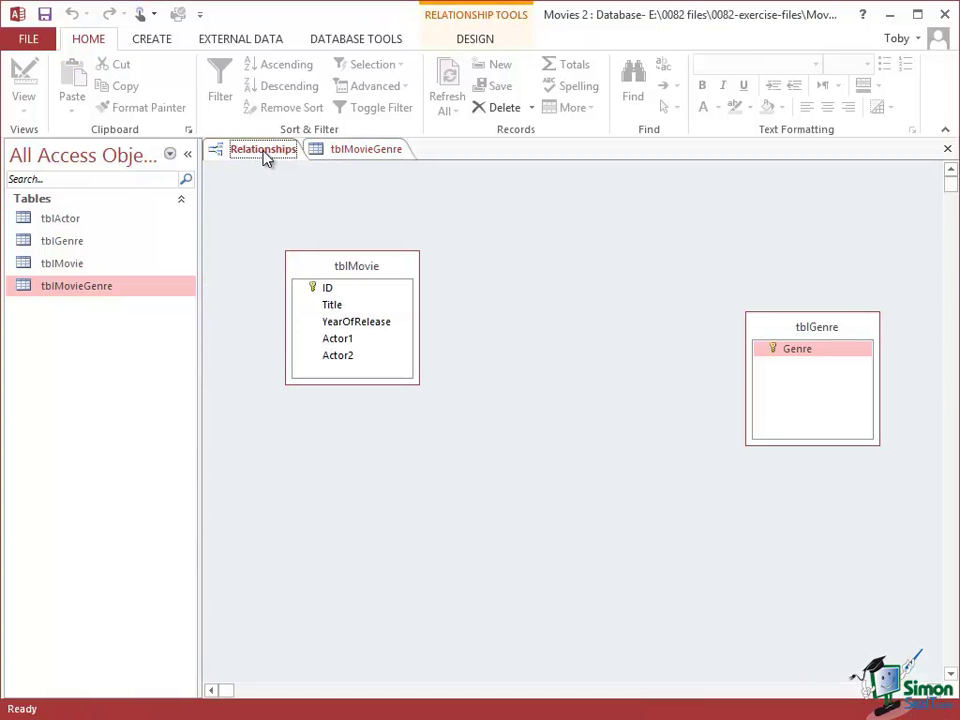
# Add tblMovieGenre via Show Table and position it between tblMovie and tblGenre
pyautogui.click(474, 40)
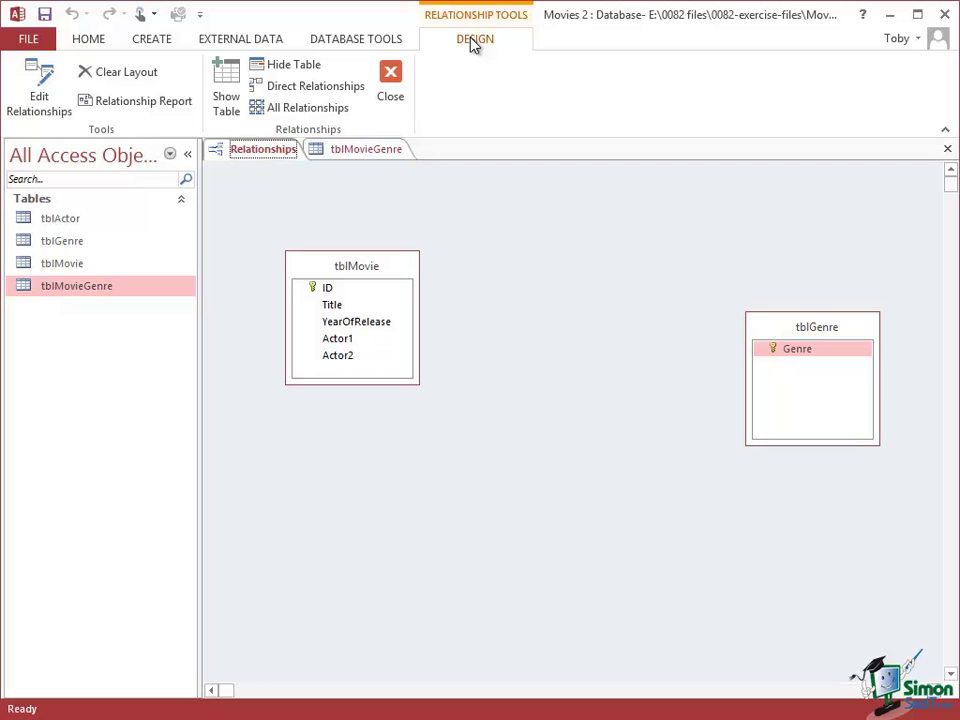
pyautogui.click(230, 88)
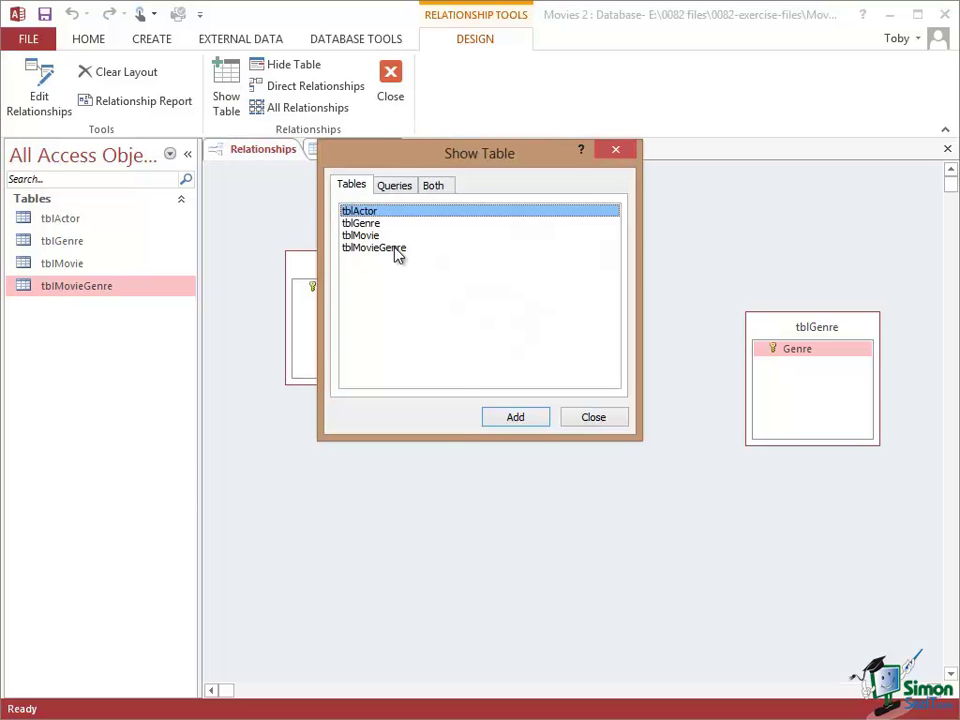
pyautogui.click(396, 250)
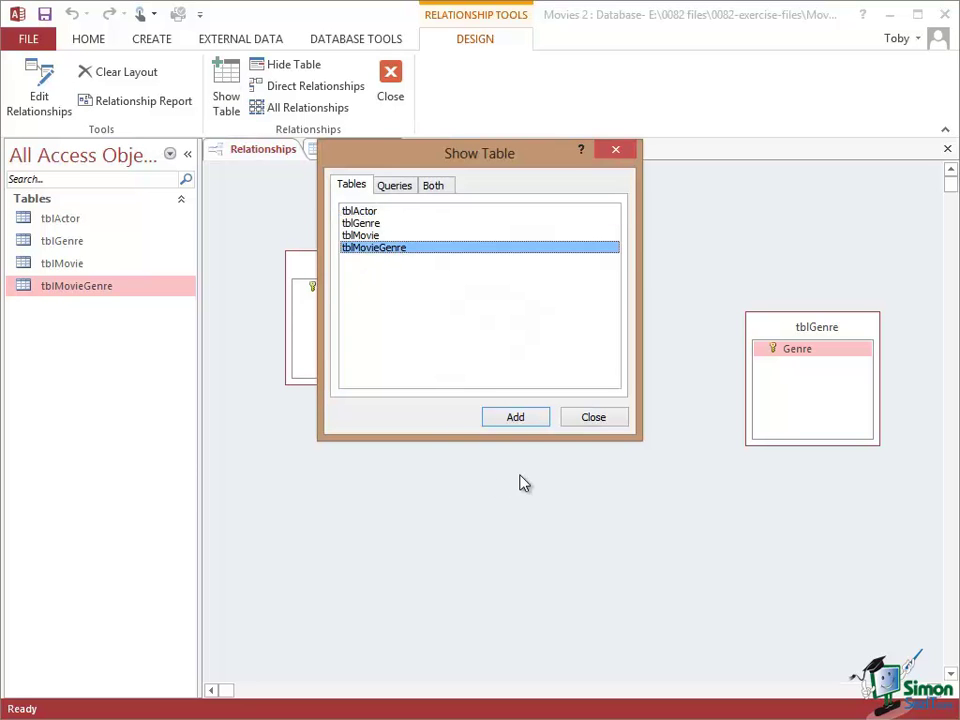
pyautogui.click(517, 418)
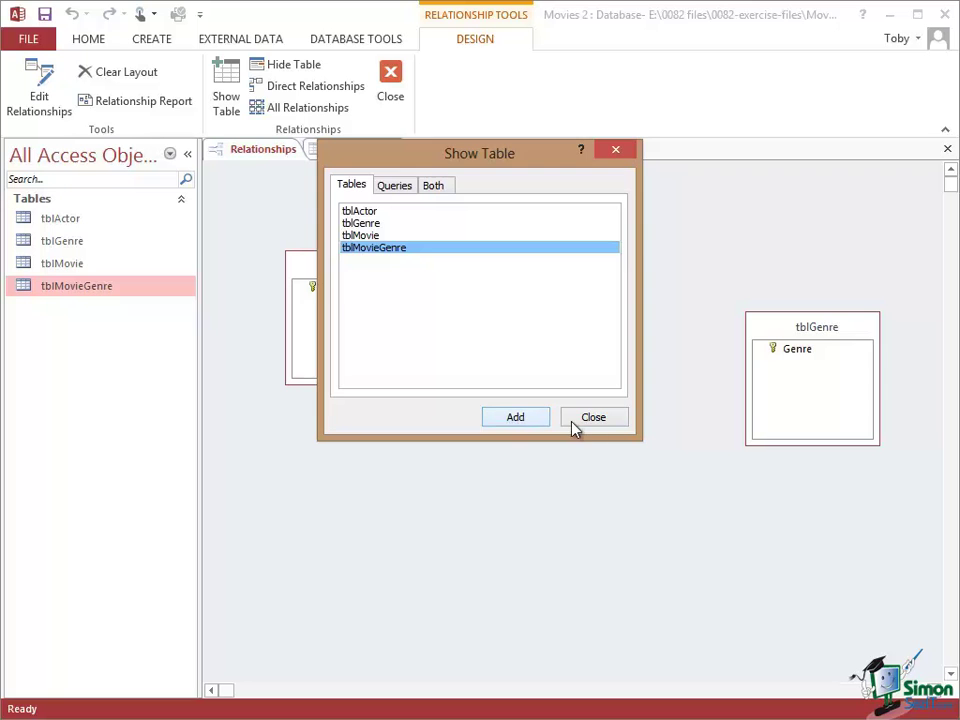
pyautogui.click(596, 418)
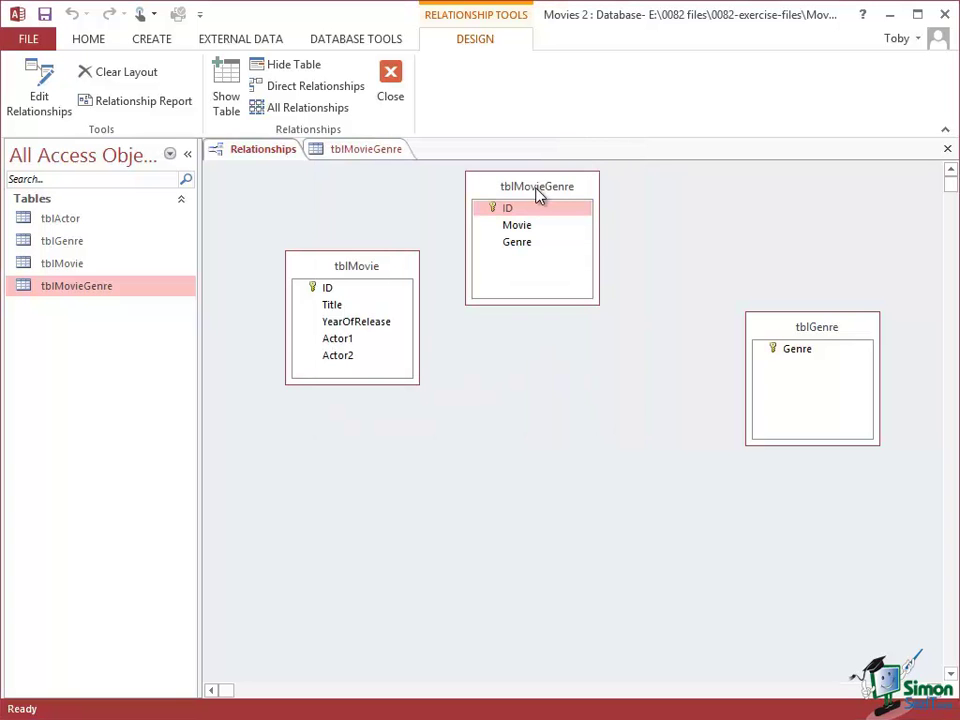
pyautogui.moveTo(566, 210); pyautogui.dragTo(630, 290)
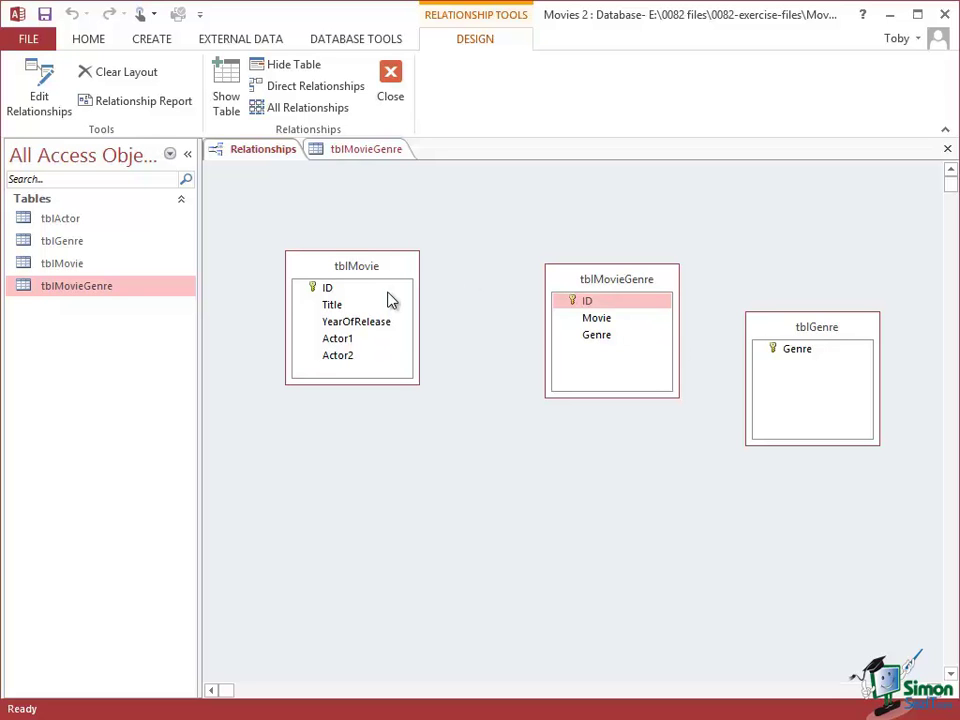
pyautogui.click(583, 319)
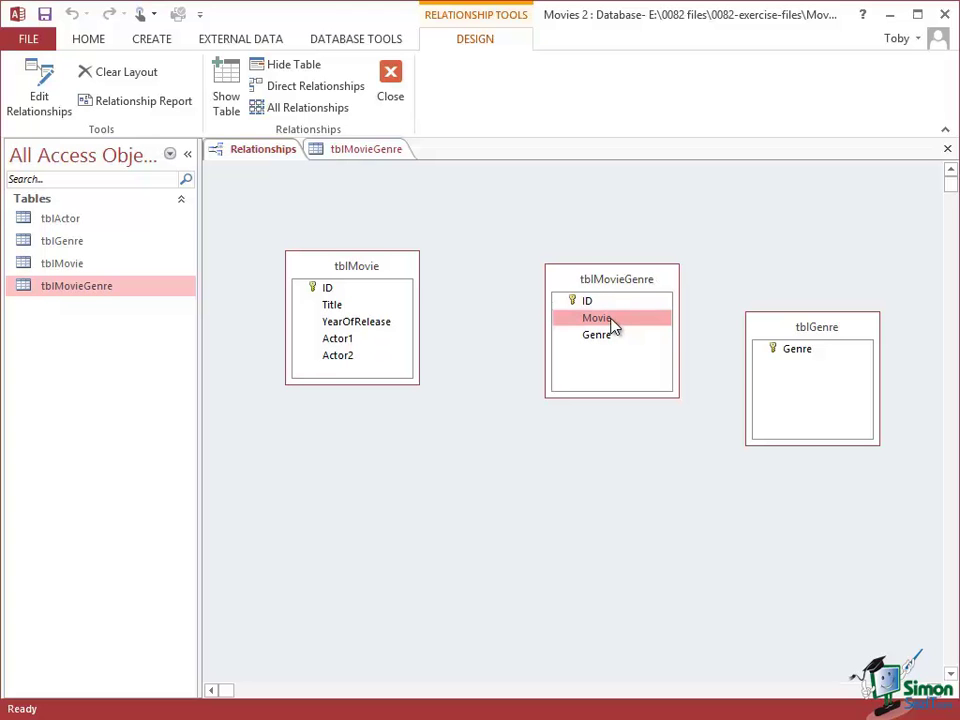
pyautogui.moveTo(613, 325)
pyautogui.mouseDown()
pyautogui.moveTo(325, 289)
pyautogui.moveTo(615, 327)
pyautogui.mouseUp()
pyautogui.moveTo(605, 326)
pyautogui.mouseDown()
pyautogui.moveTo(330, 292)
pyautogui.moveTo(598, 320)
pyautogui.mouseUp()
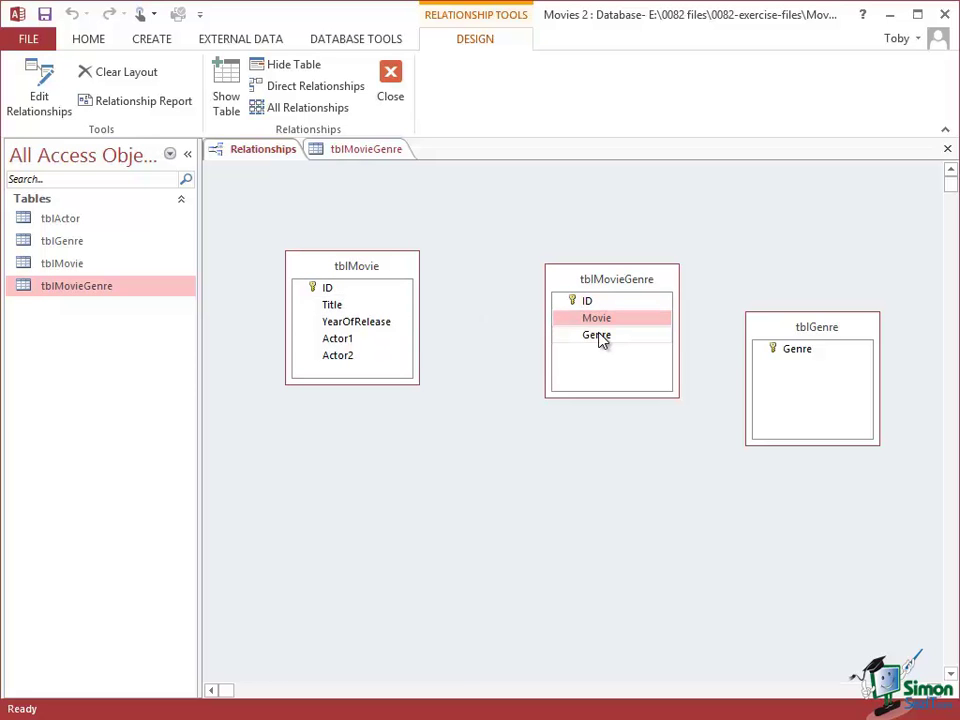
pyautogui.click(600, 340)
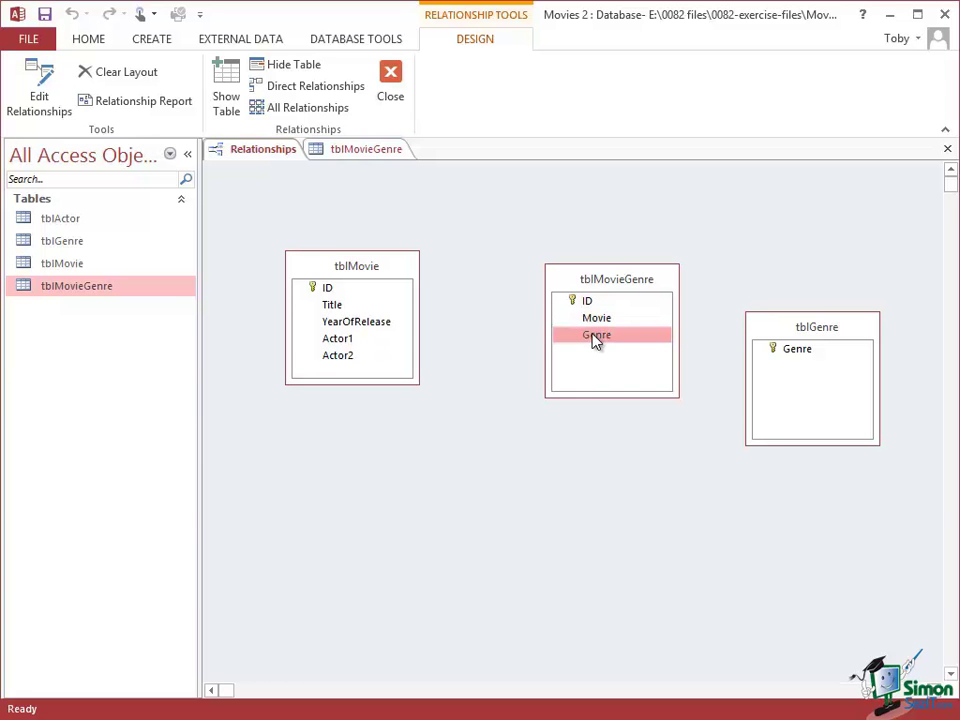
pyautogui.click(804, 352)
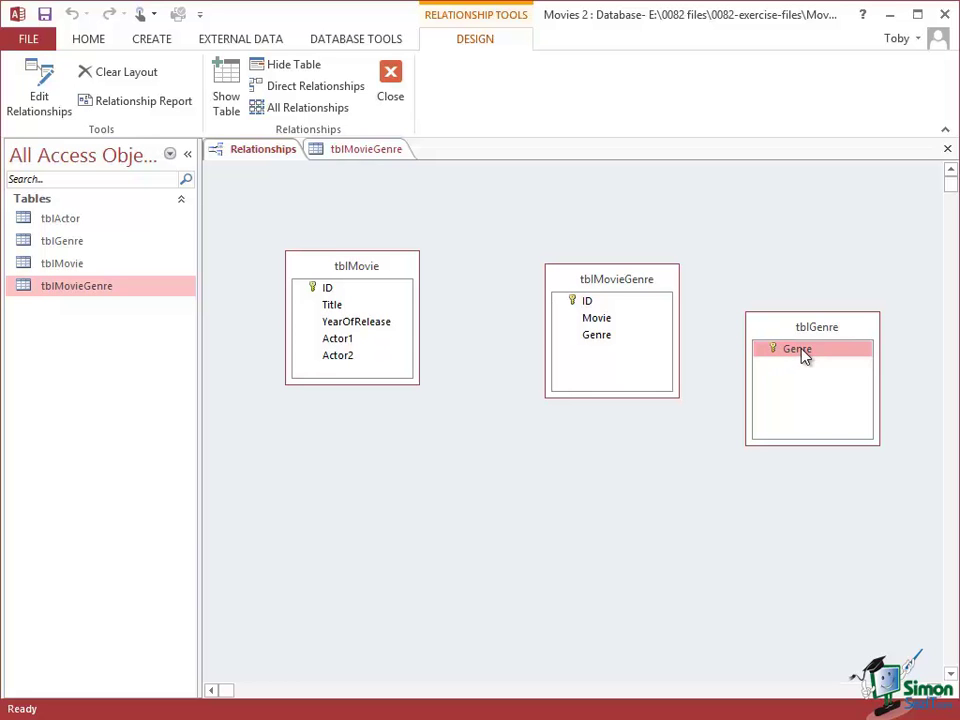
pyautogui.rightClick(62, 244)
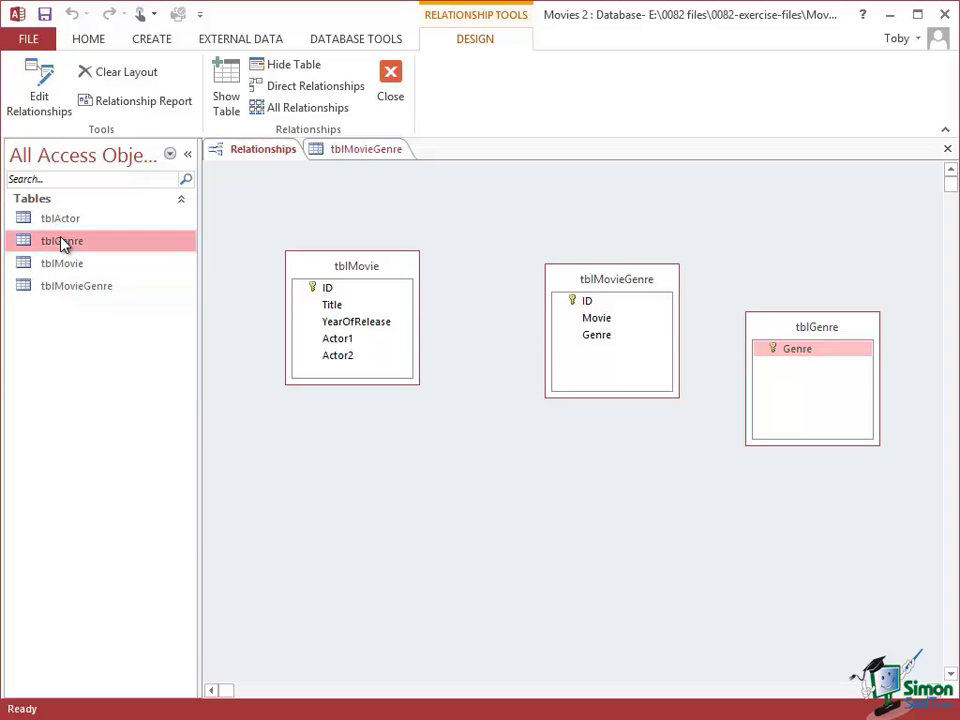
pyautogui.click(113, 272)
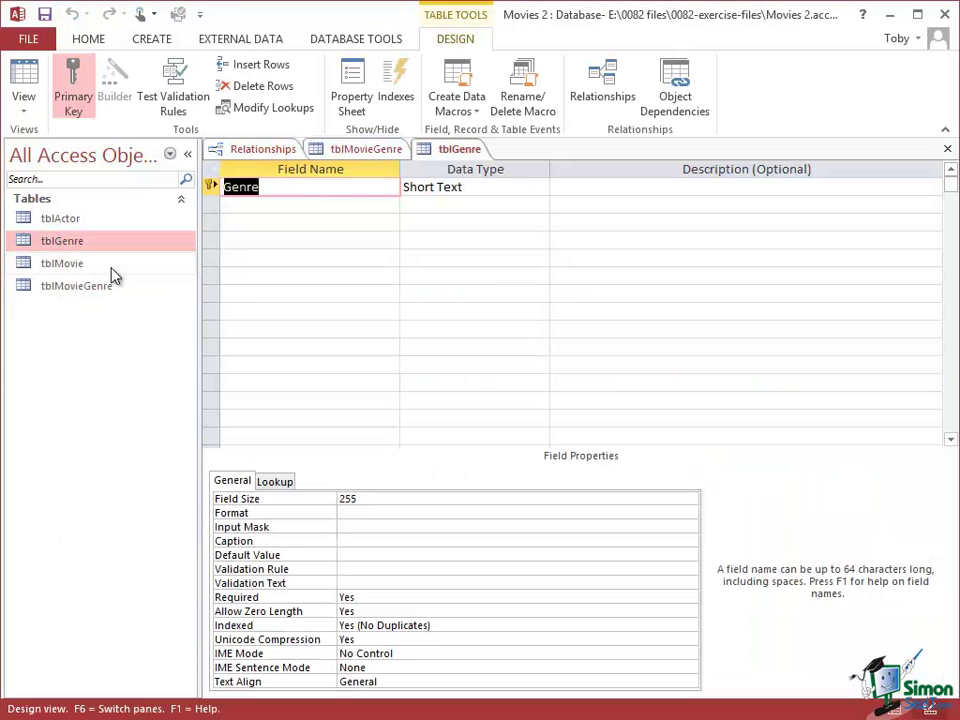
pyautogui.click(475, 187)
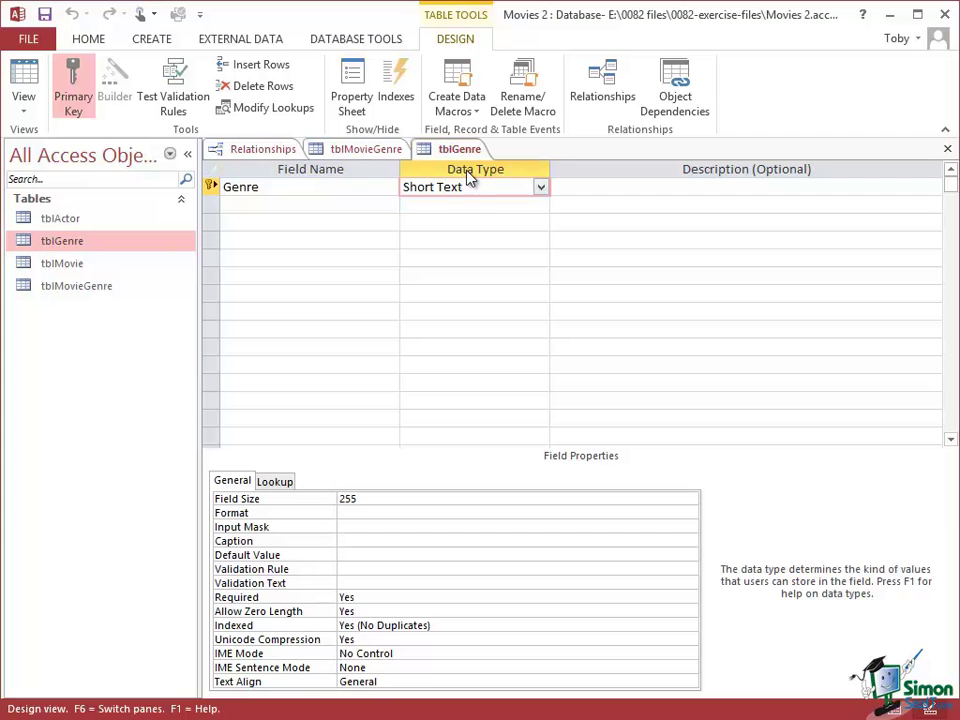
pyautogui.click(25, 115)
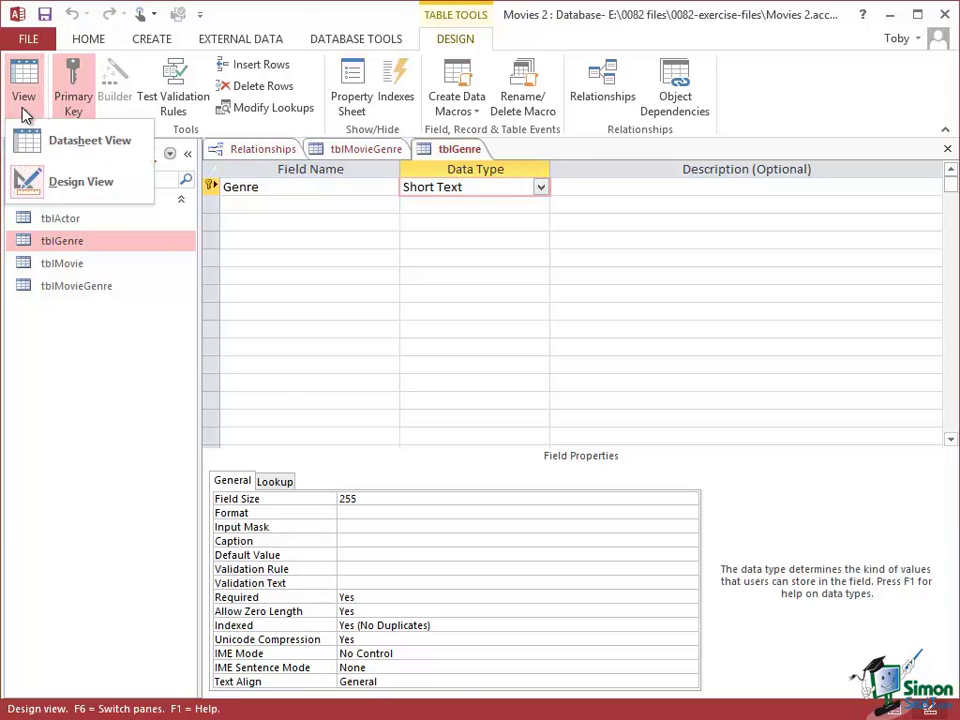
pyautogui.click(55, 139)
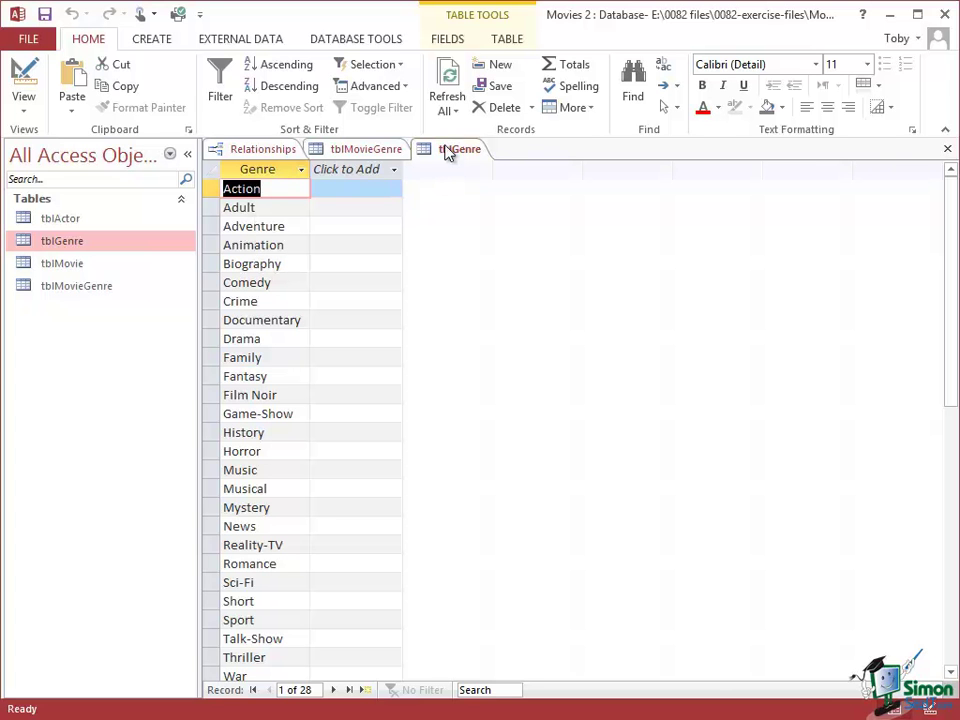
pyautogui.click(950, 151)
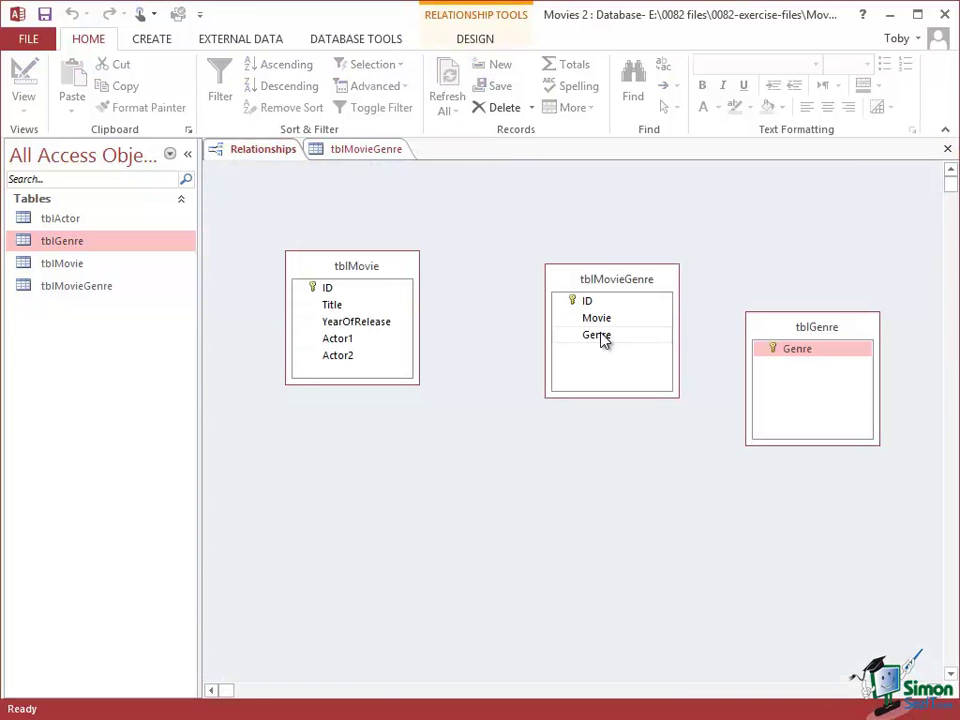
# Switch to tblMovieGenre's Design View and inspect its Genre and Movie fields
pyautogui.click(598, 336)
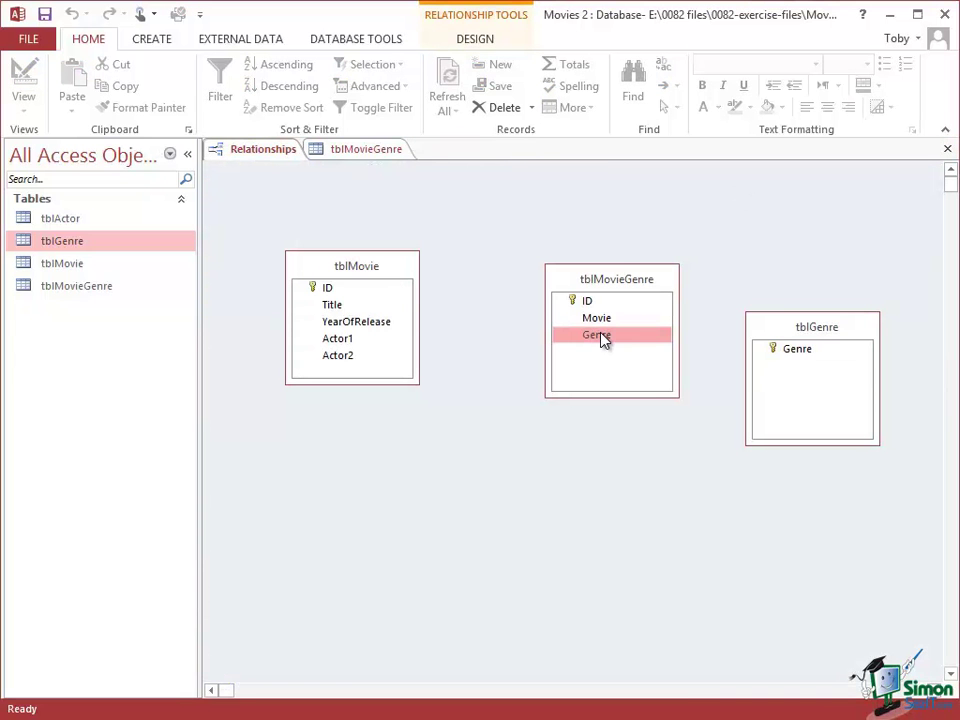
pyautogui.click(350, 150)
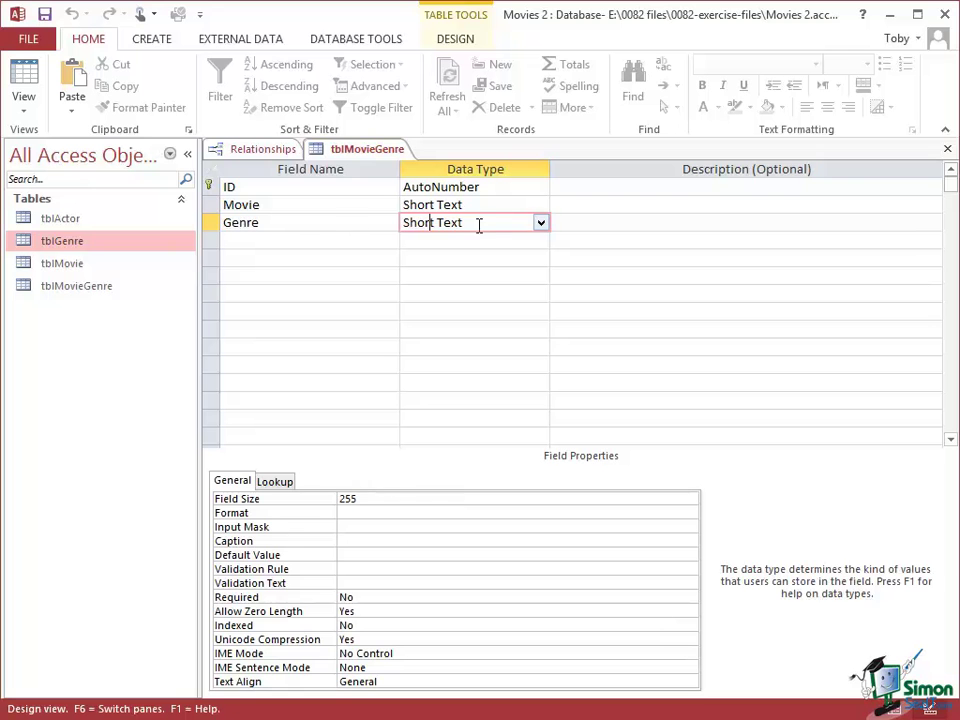
pyautogui.click(278, 223)
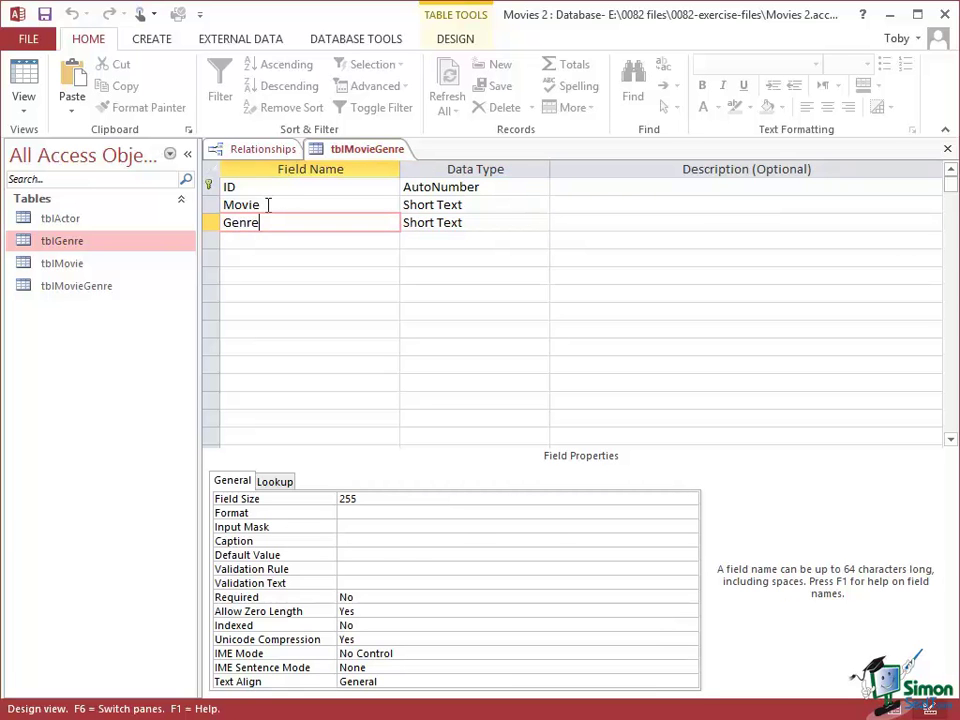
pyautogui.click(268, 205)
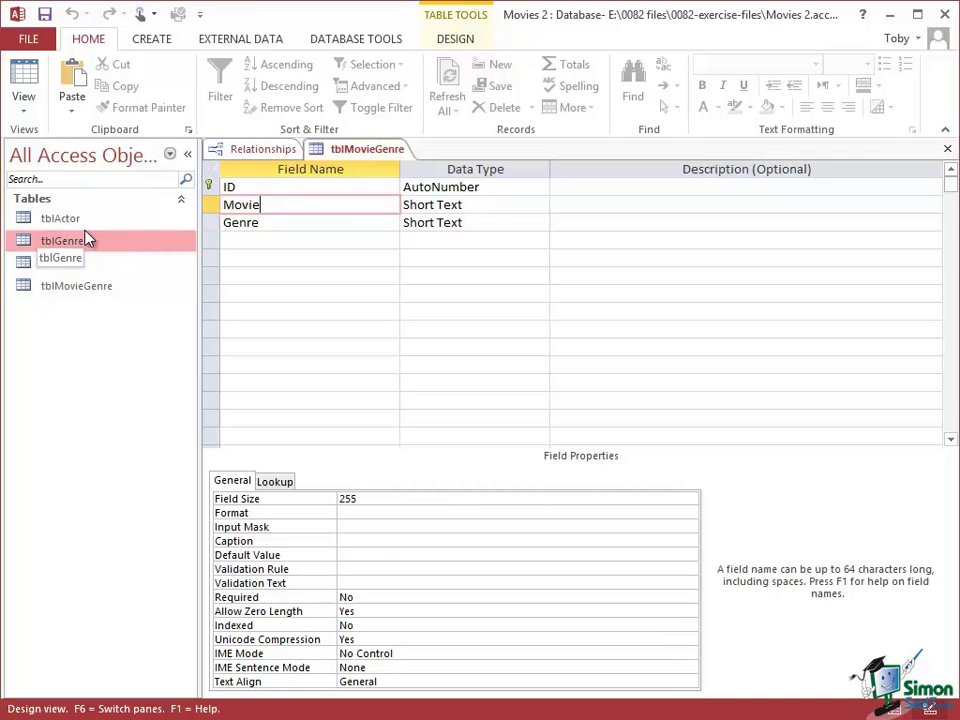
# Check that tblMovie's ID is a Long Integer AutoNumber, then return to tblMovieGenre's design
pyautogui.click(75, 266)
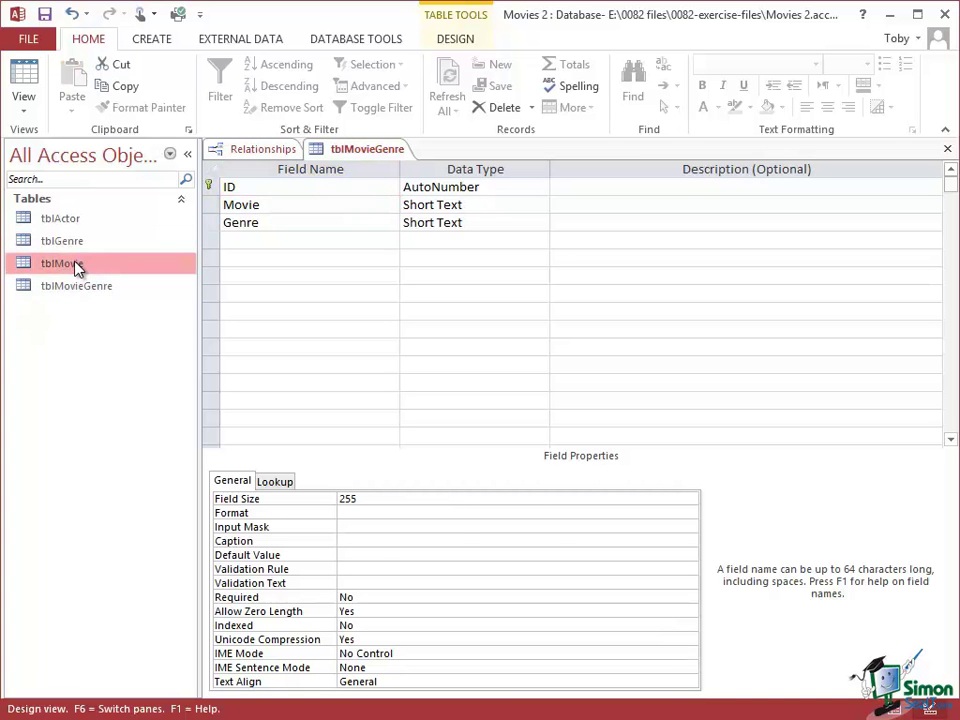
pyautogui.rightClick(75, 266)
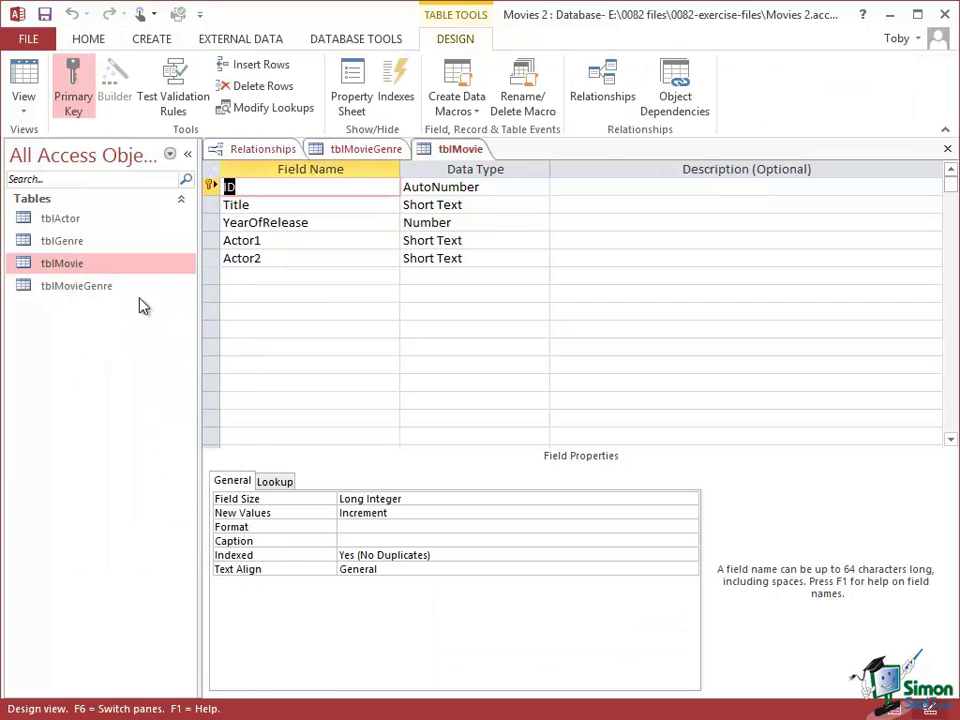
pyautogui.click(492, 187)
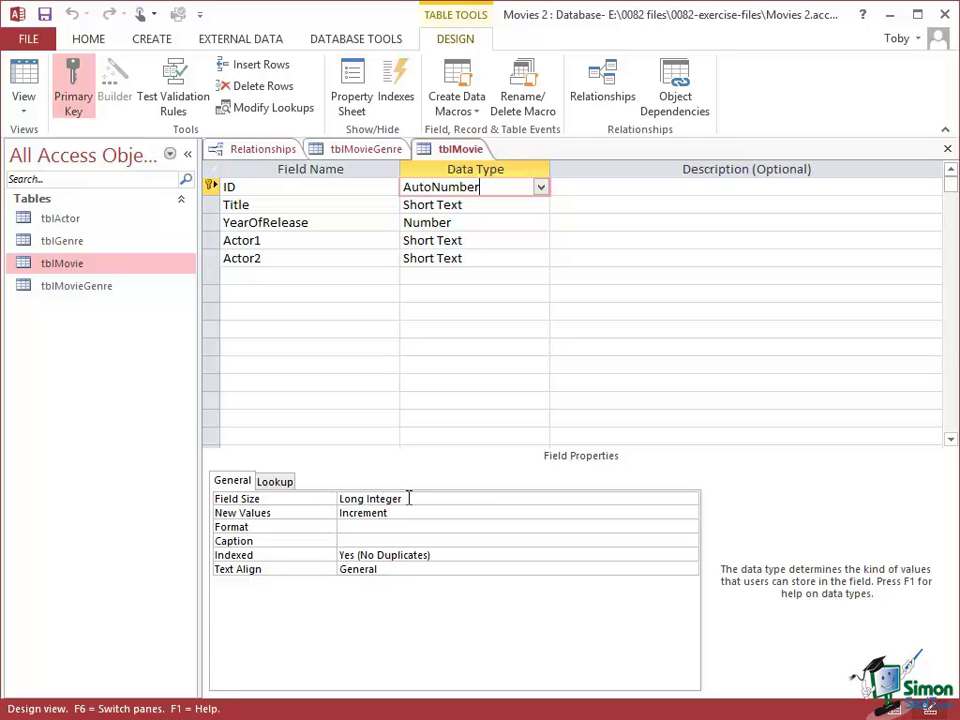
pyautogui.click(380, 152)
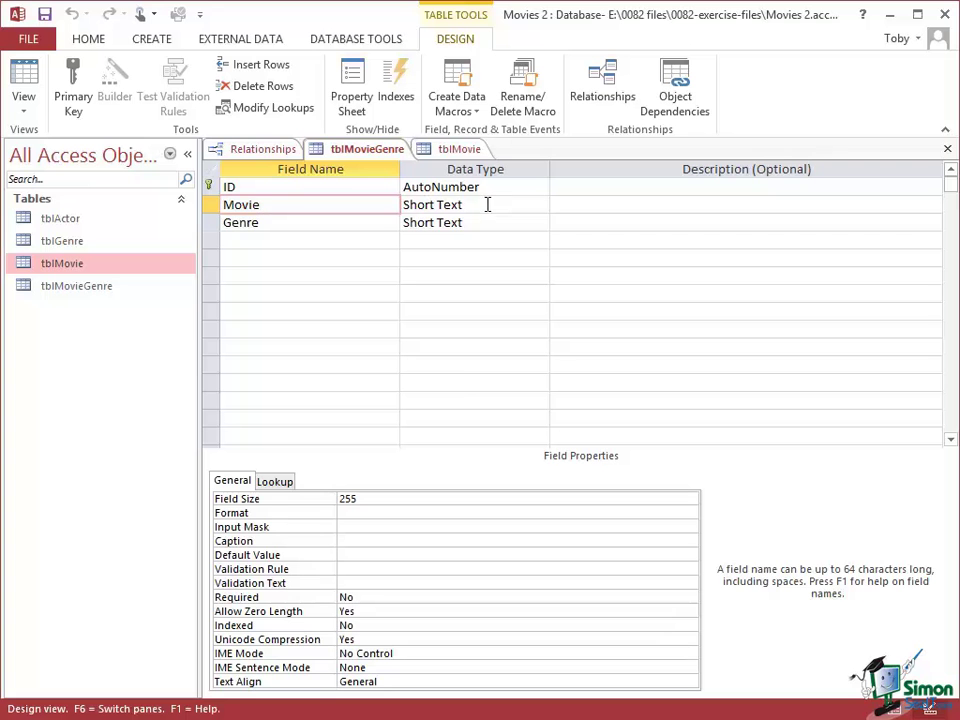
# Change tblMovieGenre's Movie field data type from Short Text to Number
pyautogui.click(487, 204)
pyautogui.click(540, 205)
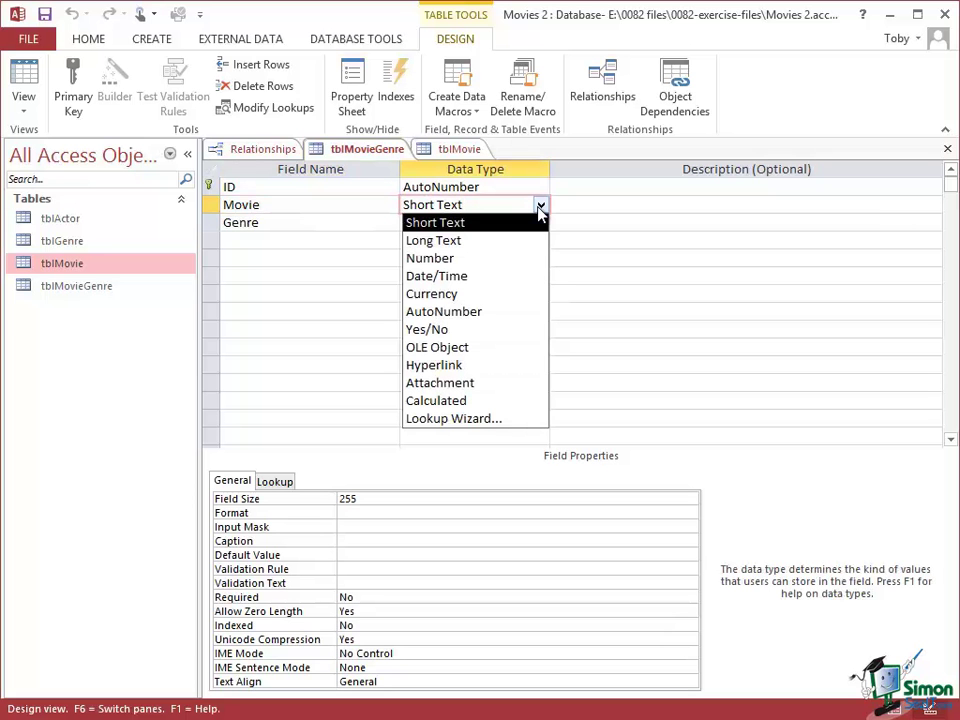
pyautogui.click(474, 258)
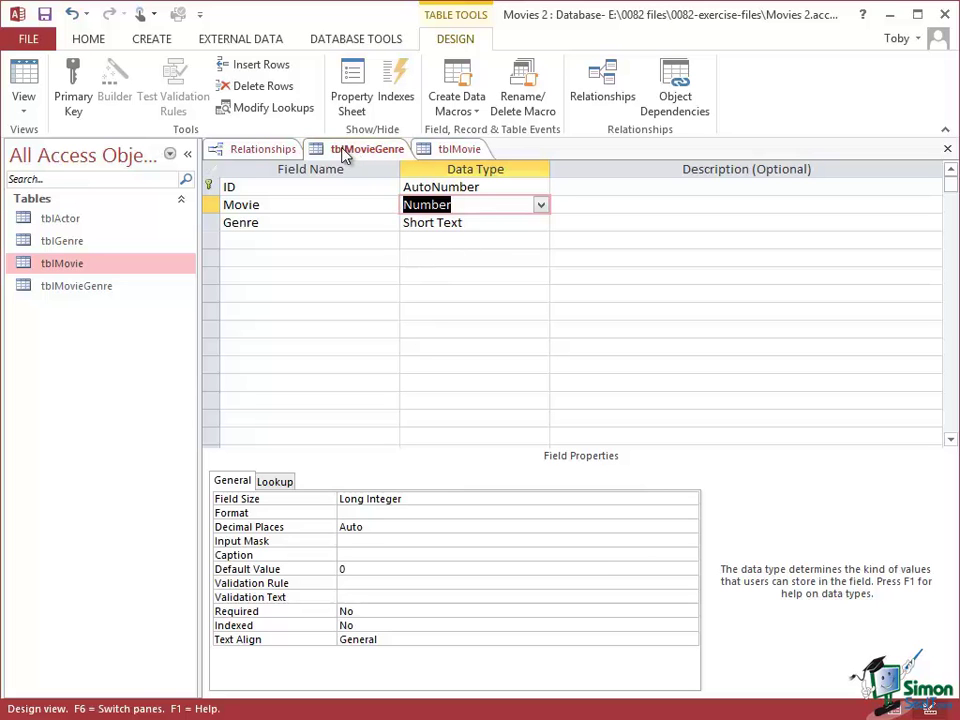
# Save and close tblMovieGenre, close tblMovie, then drag tblMovie's ID onto tblMovieGenre's Movie
pyautogui.click(945, 148)
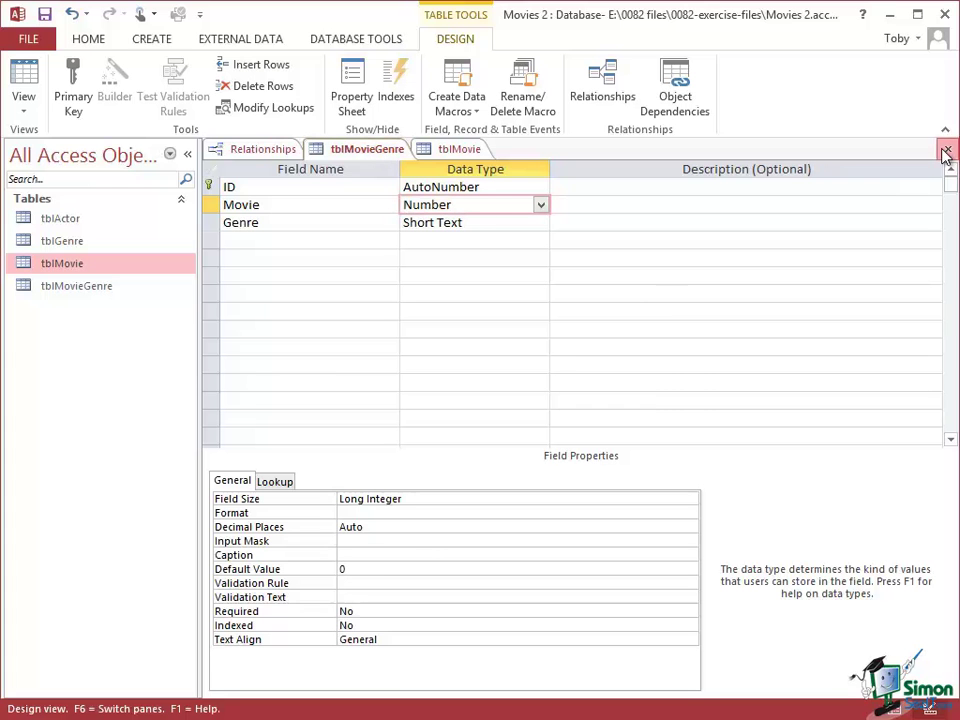
pyautogui.click(405, 395)
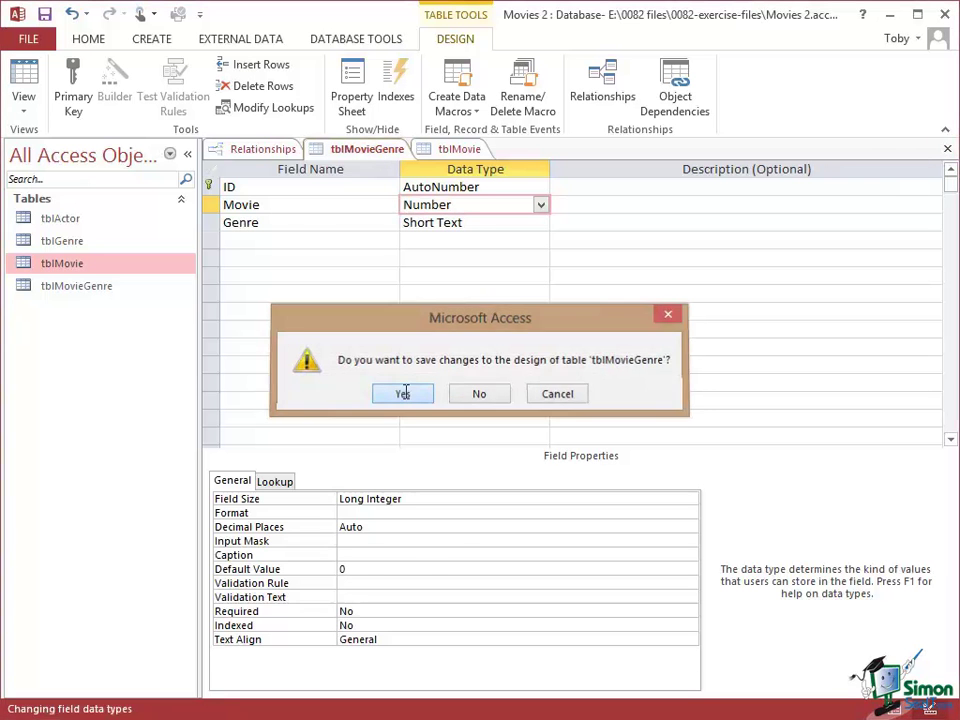
pyautogui.click(947, 150)
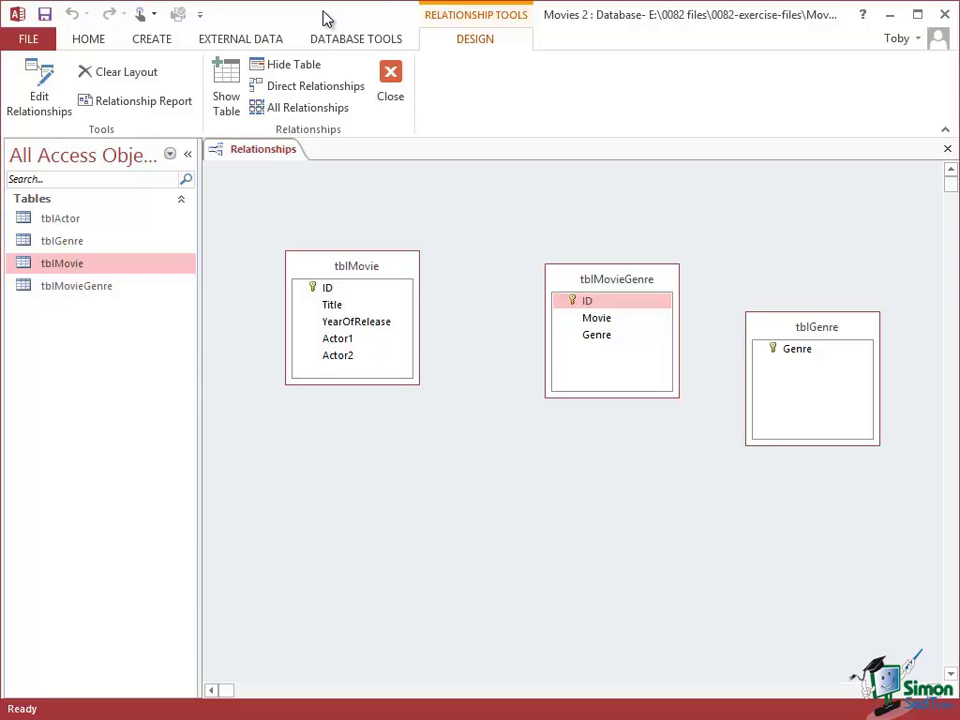
pyautogui.click(333, 290)
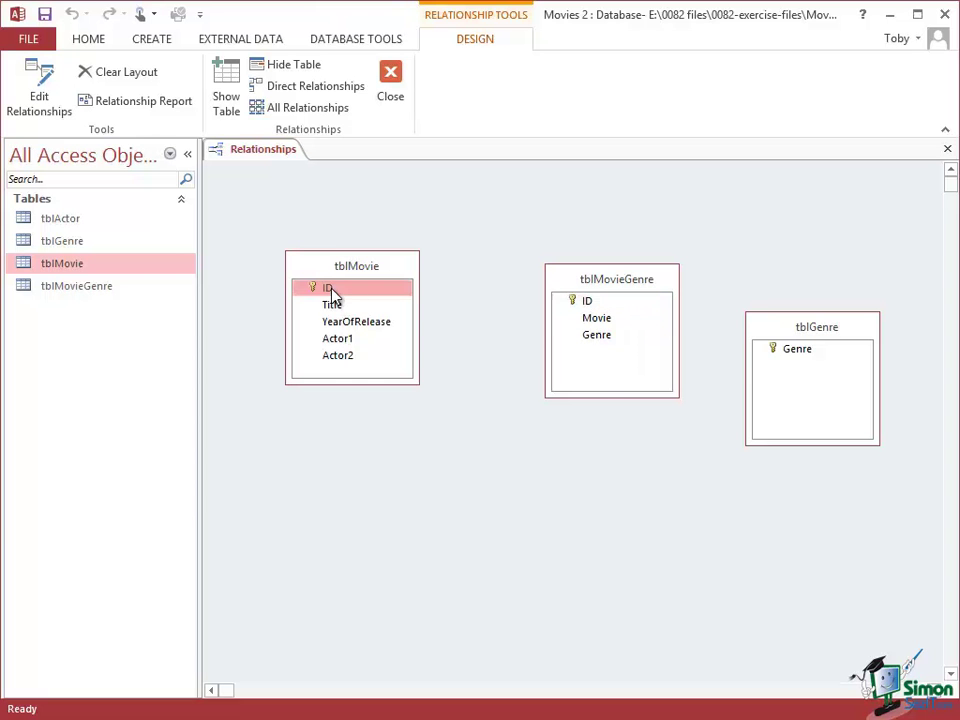
pyautogui.moveTo(333, 290); pyautogui.dragTo(605, 323)
# Link tblMovie's ID to tblMovieGenre's Movie field with referential integrity enforced
pyautogui.moveTo(340, 290)
pyautogui.mouseDown()
pyautogui.moveTo(598, 326)
pyautogui.moveTo(593, 316)
pyautogui.mouseUp()
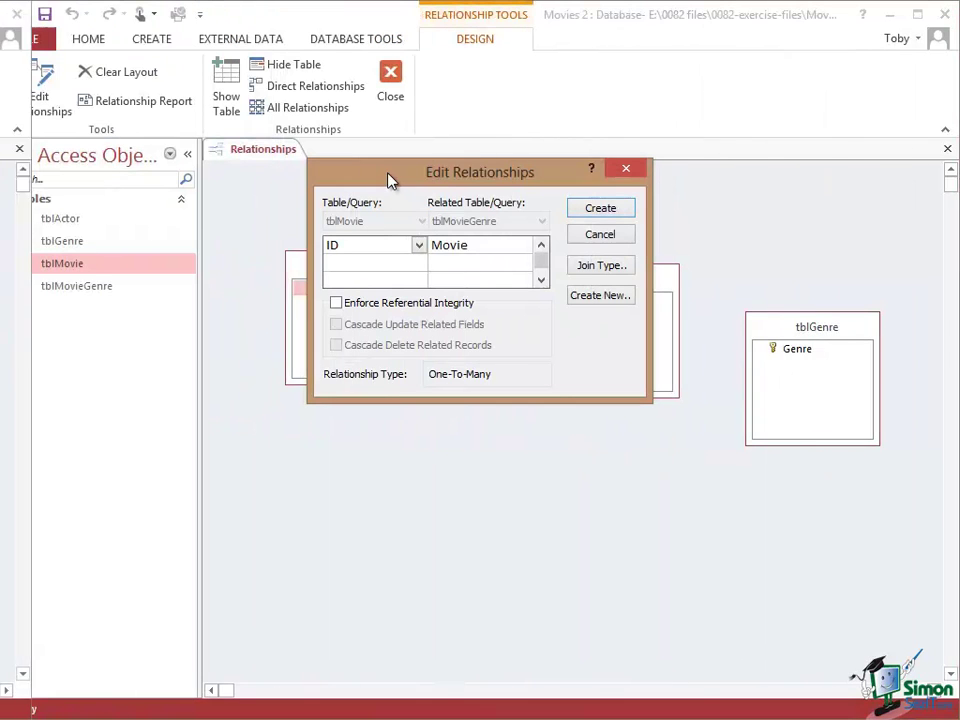
pyautogui.click(337, 304)
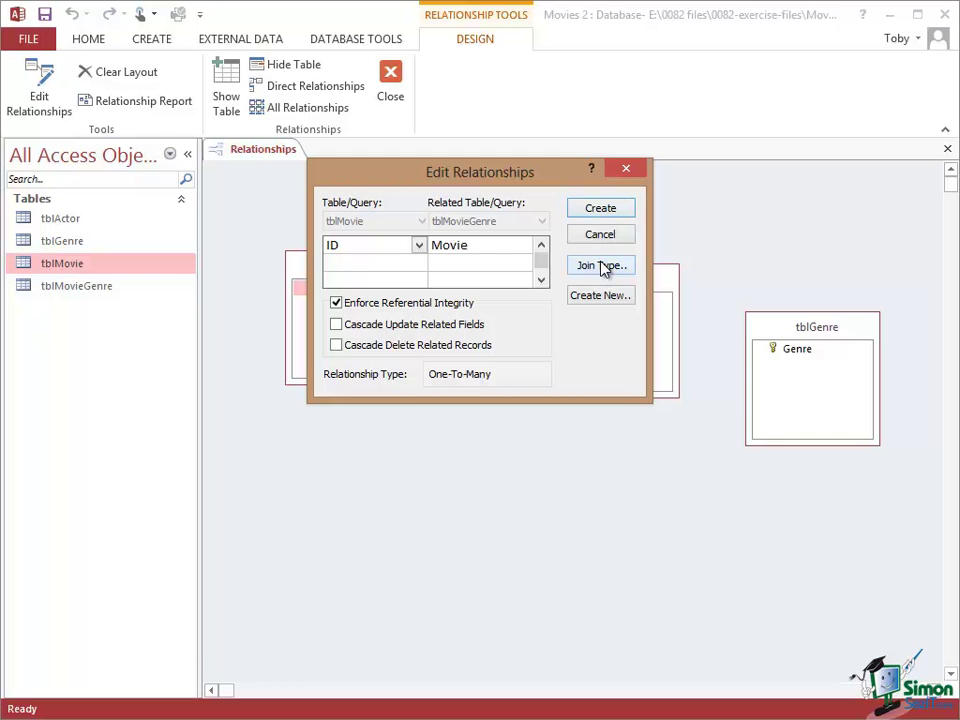
pyautogui.click(600, 210)
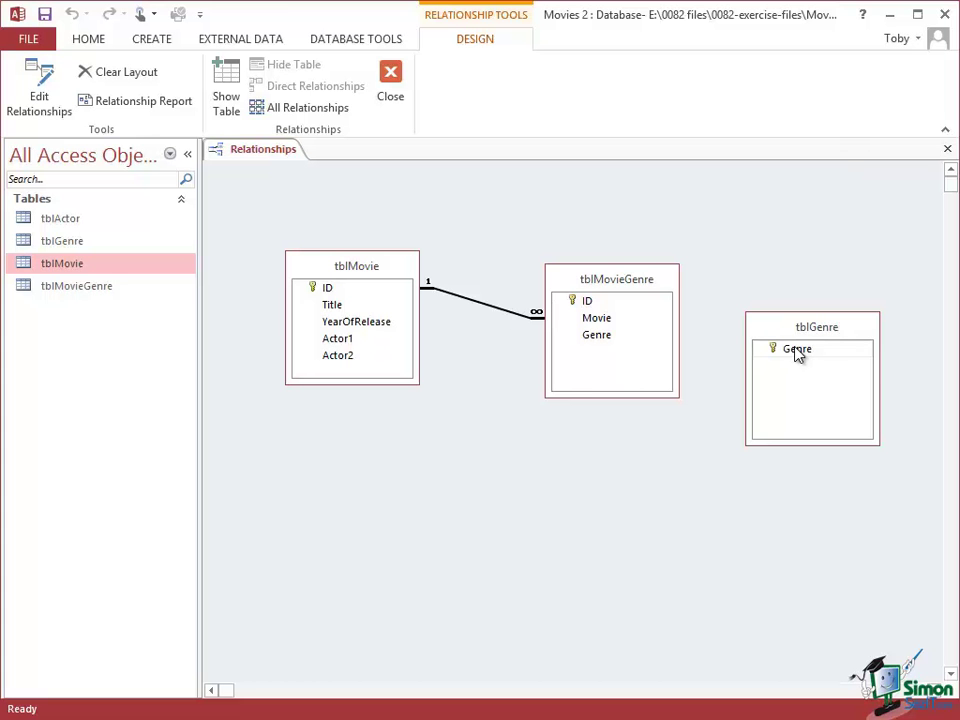
# Link tblGenre's Genre to tblMovieGenre's Genre field with referential integrity enforced
pyautogui.moveTo(797, 350); pyautogui.dragTo(601, 341)
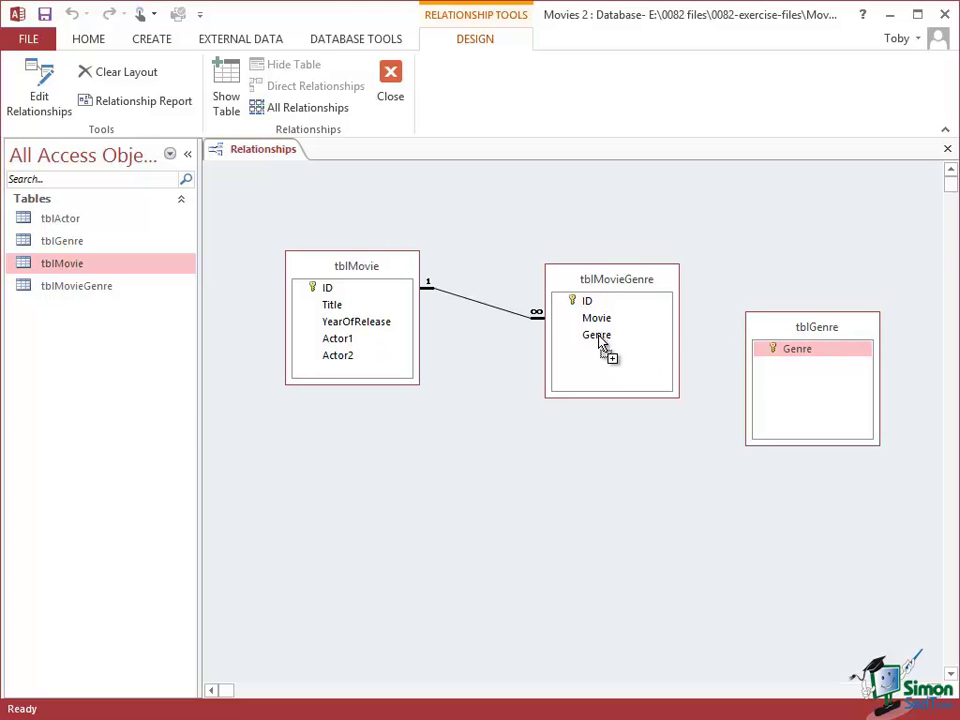
pyautogui.moveTo(598, 337); pyautogui.dragTo(600, 340)
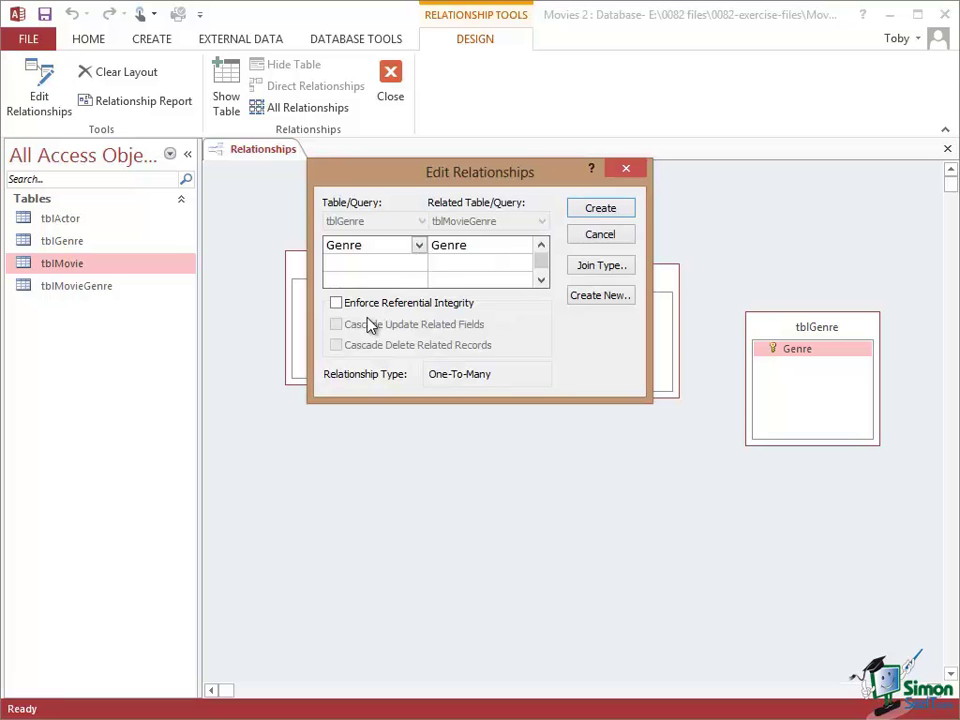
pyautogui.click(337, 304)
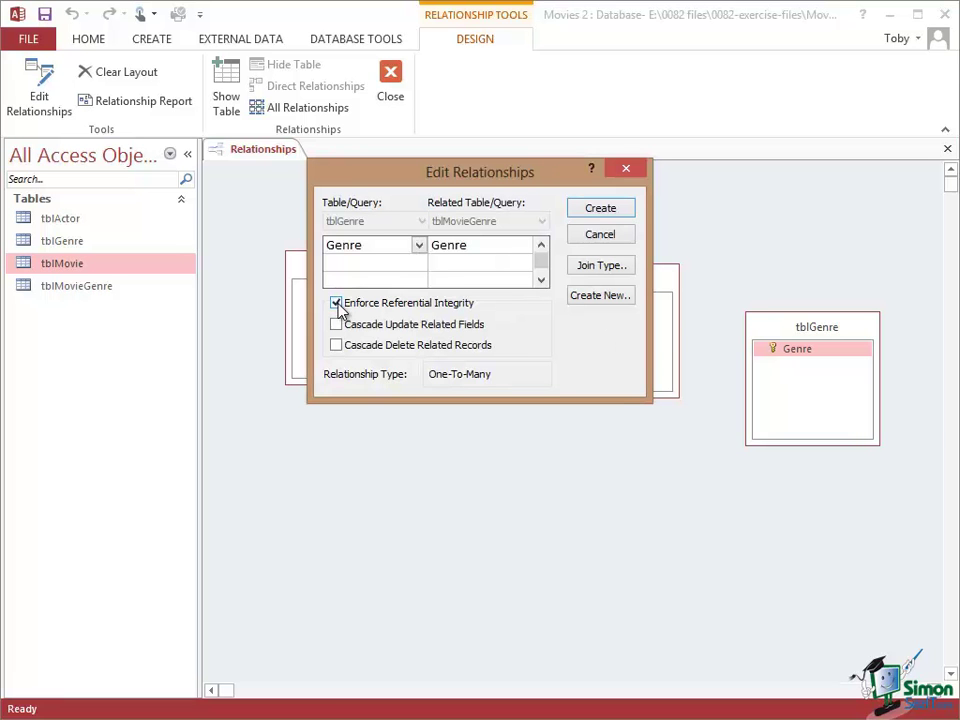
pyautogui.click(601, 210)
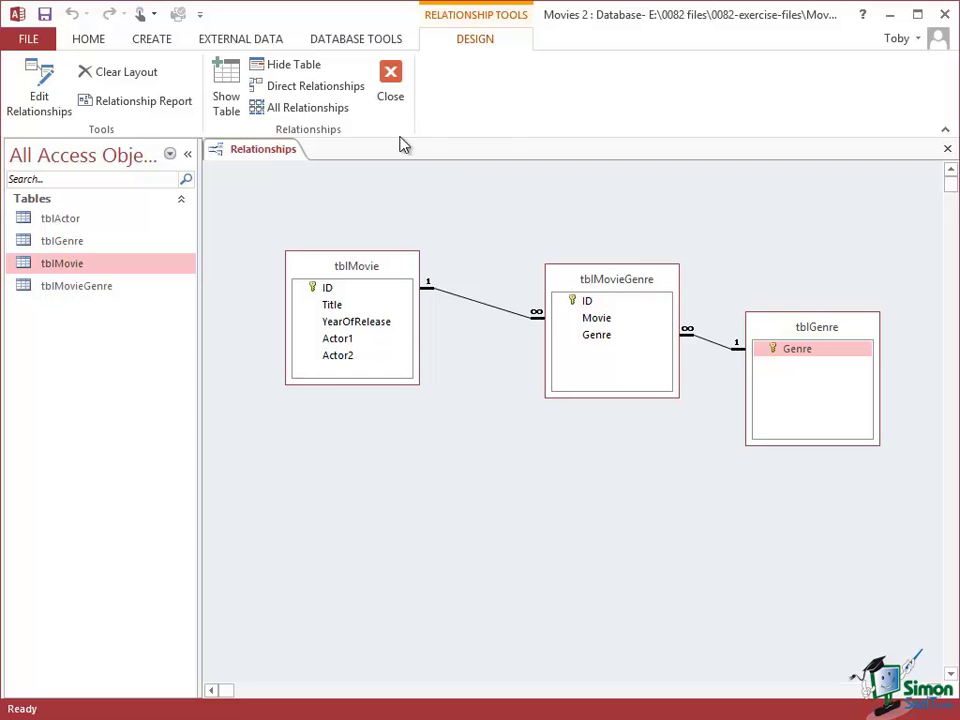
# Save and close the Relationships layout, then open tblMovieGenre and tblMovie with Title widened
pyautogui.click(392, 78)
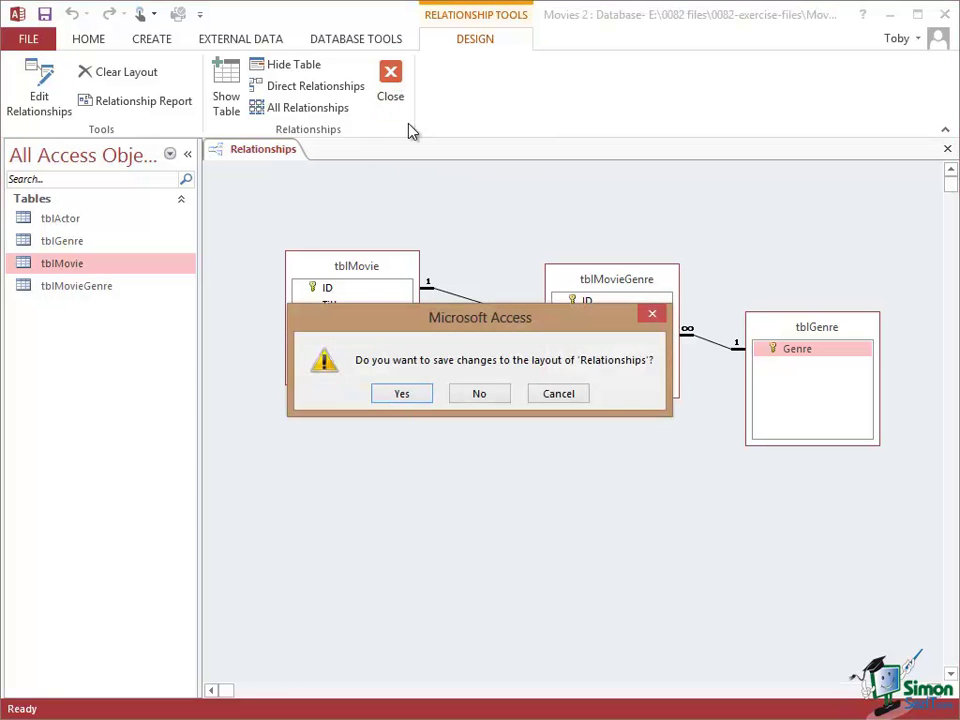
pyautogui.click(401, 395)
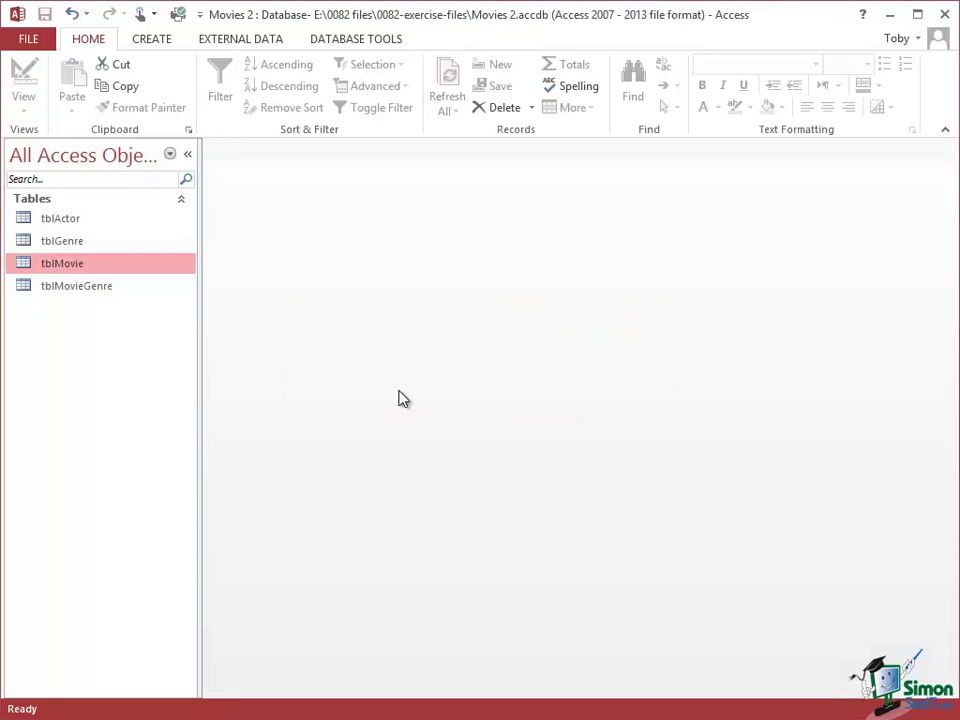
pyautogui.click(92, 292)
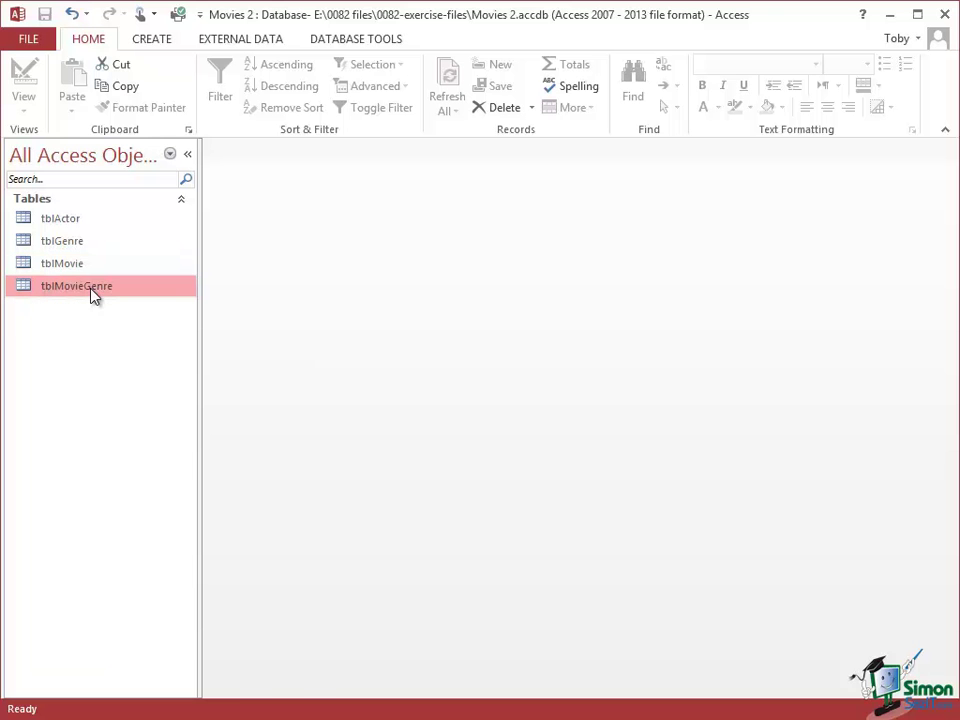
pyautogui.doubleClick(92, 287)
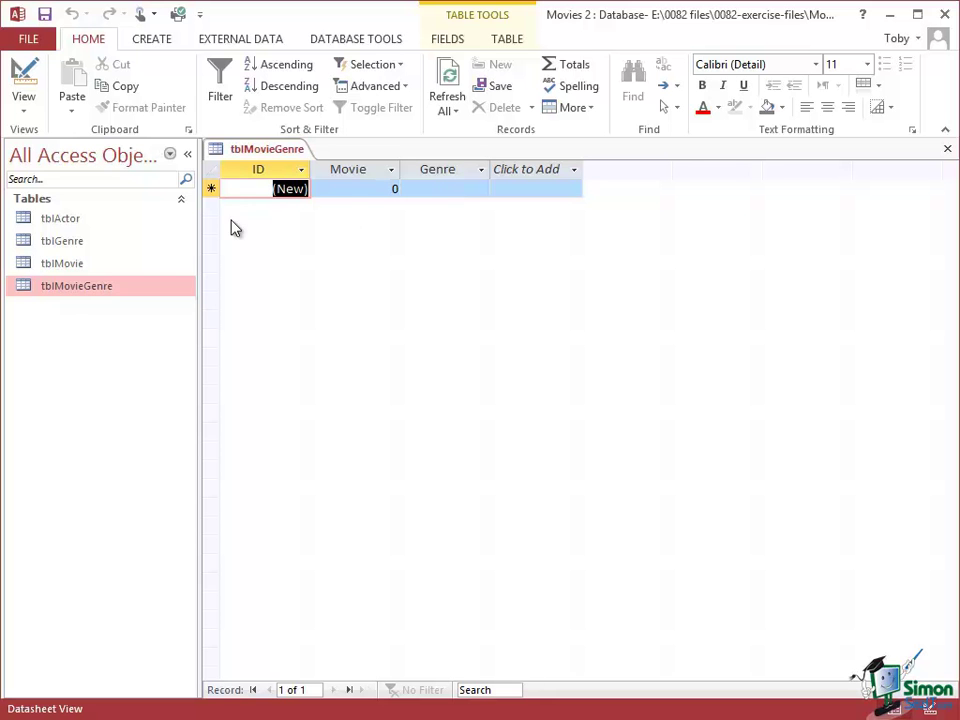
pyautogui.doubleClick(72, 265)
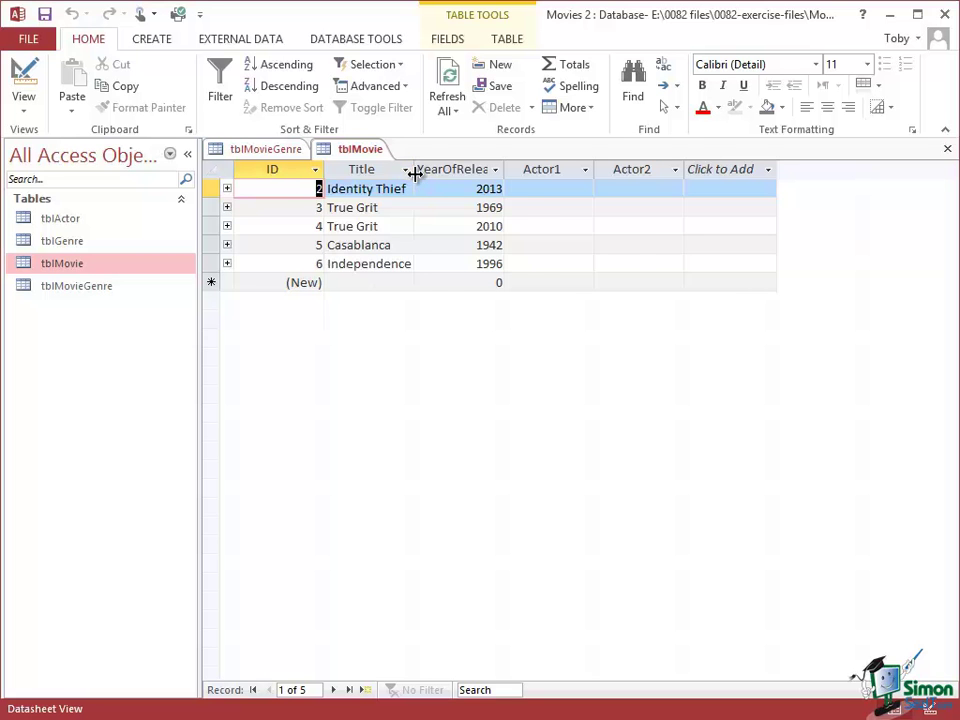
pyautogui.moveTo(413, 170); pyautogui.dragTo(460, 171)
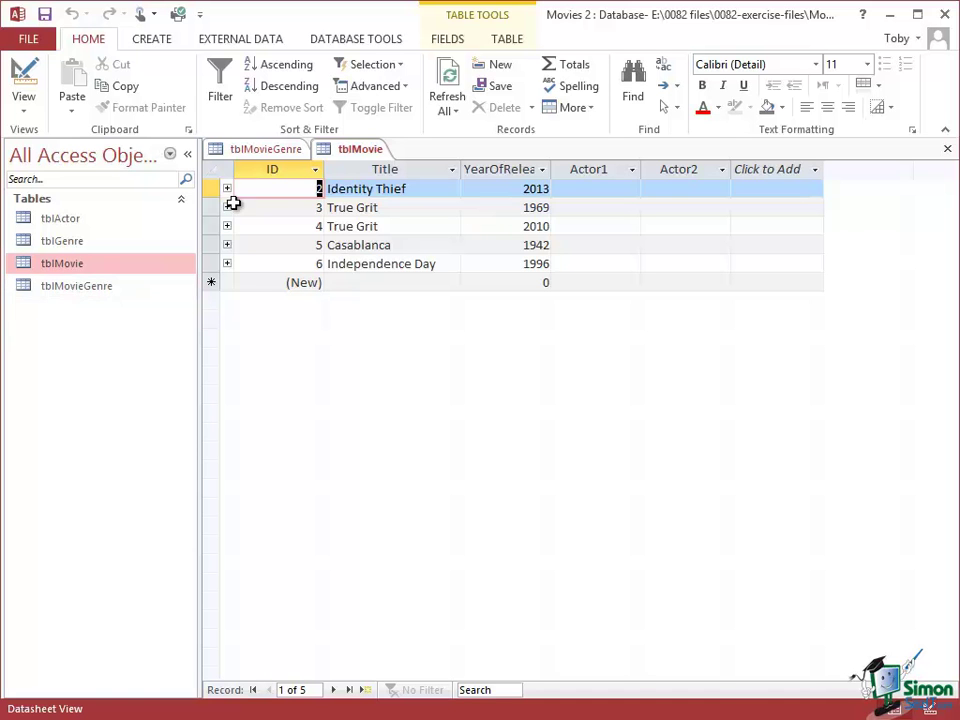
# Add a tblMovieGenre row with Movie 6 and Genre Action
pyautogui.click(258, 151)
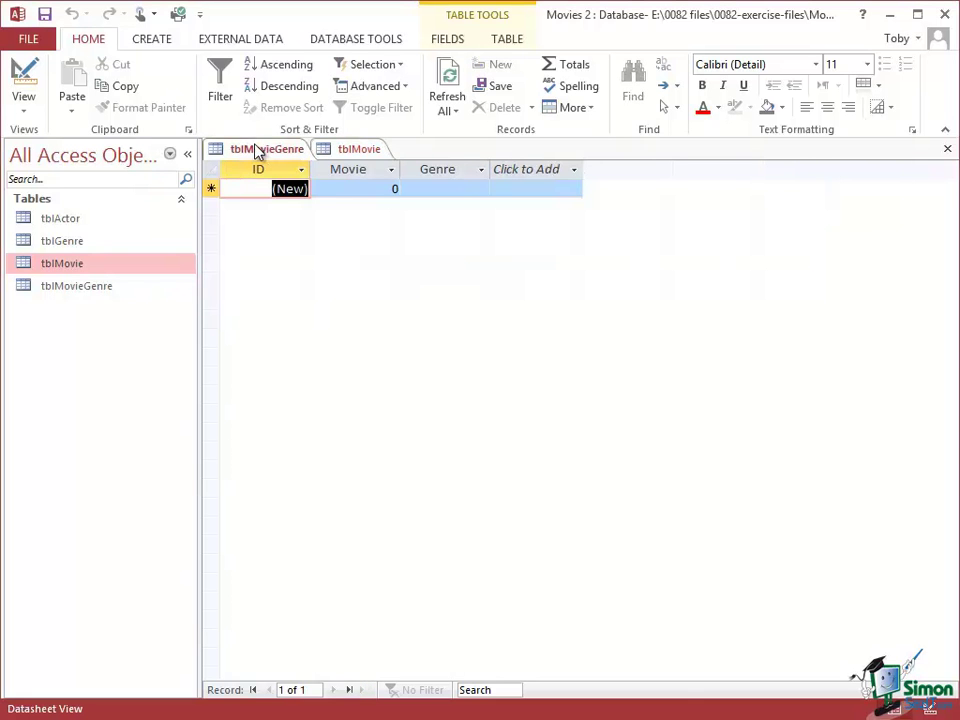
pyautogui.click(396, 187)
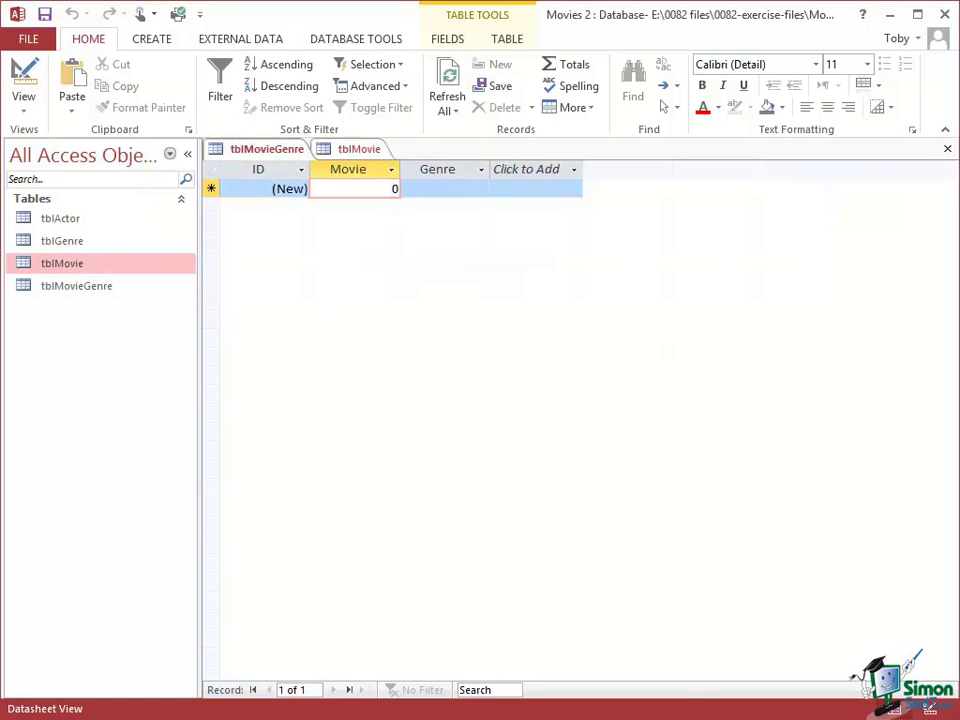
pyautogui.press('BackSpace')
pyautogui.write('6')
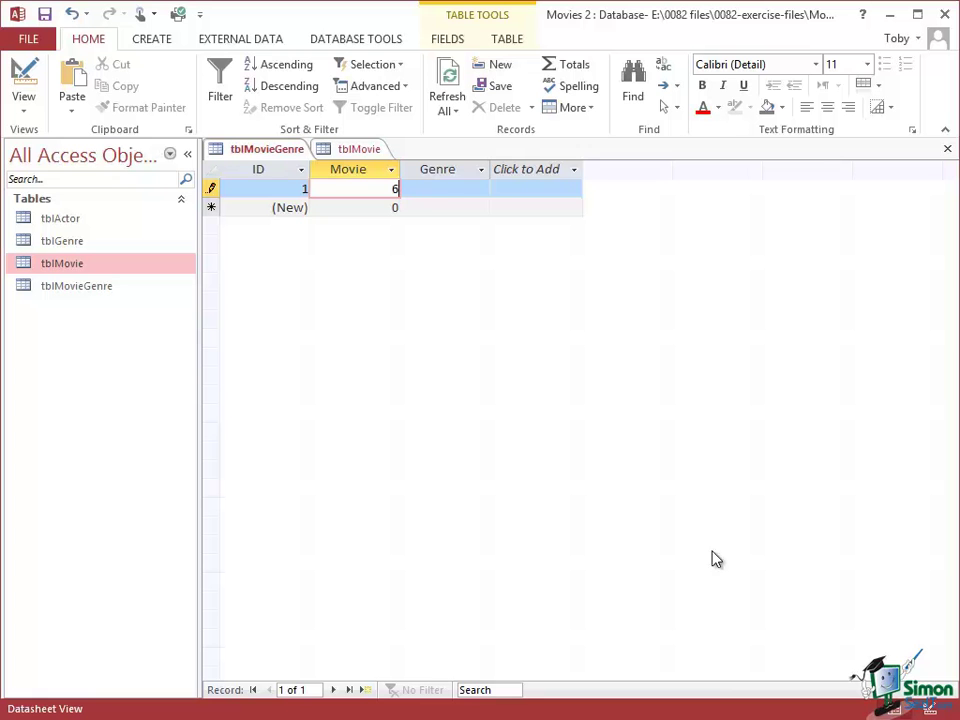
pyautogui.click(446, 189)
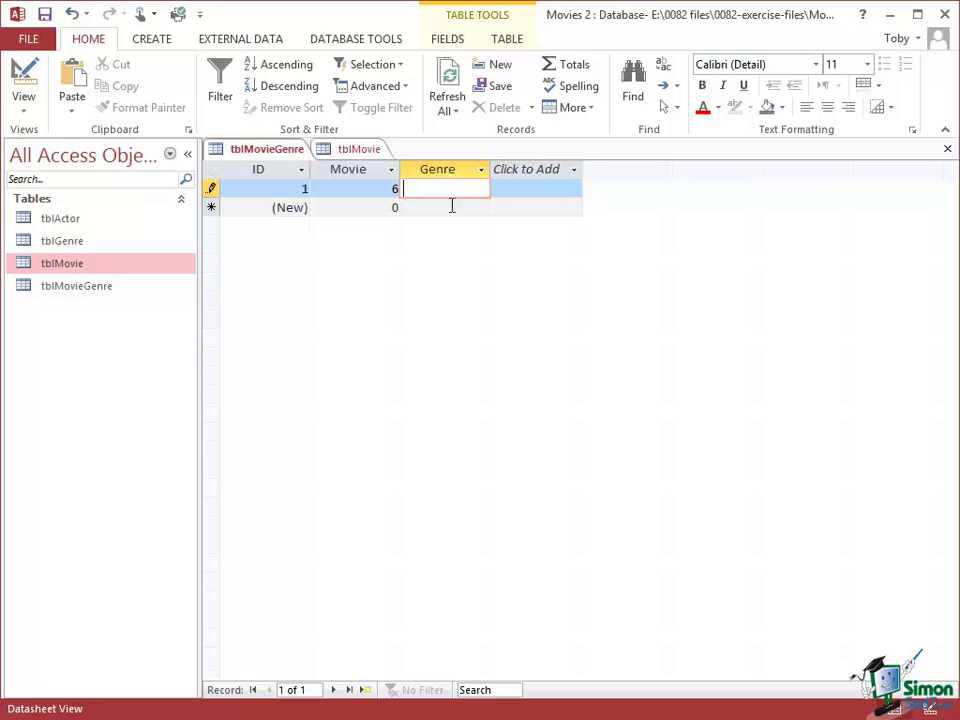
pyautogui.write('Action')
pyautogui.click(381, 207)
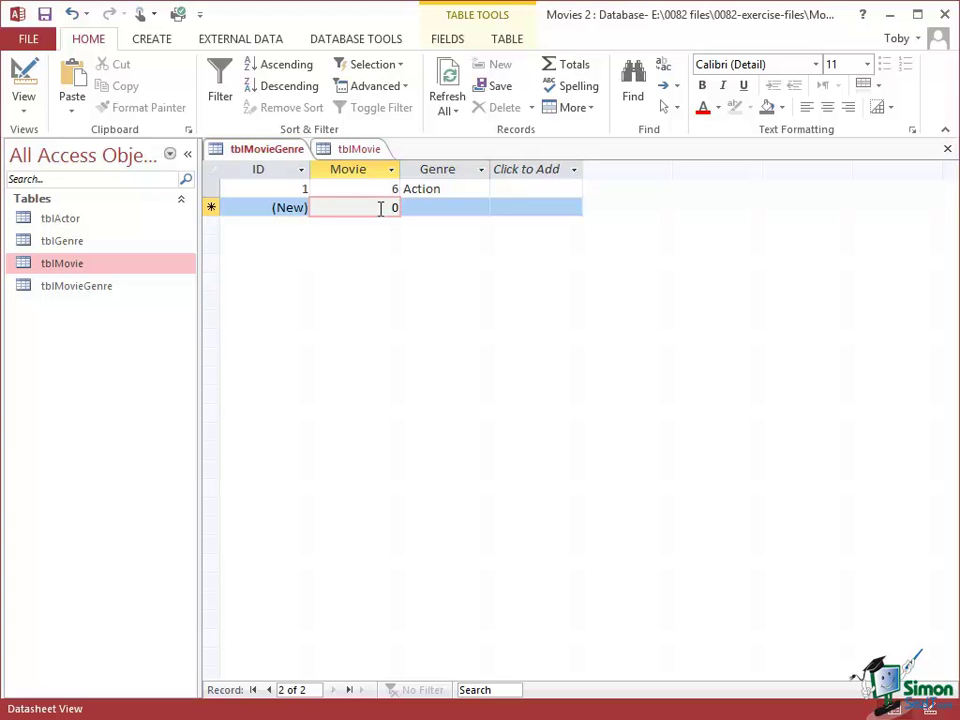
# Start a second row with Movie 6 and the misspelled genre 'Acevnture', then begin correcting it
pyautogui.press('Delete')
pyautogui.write('6')
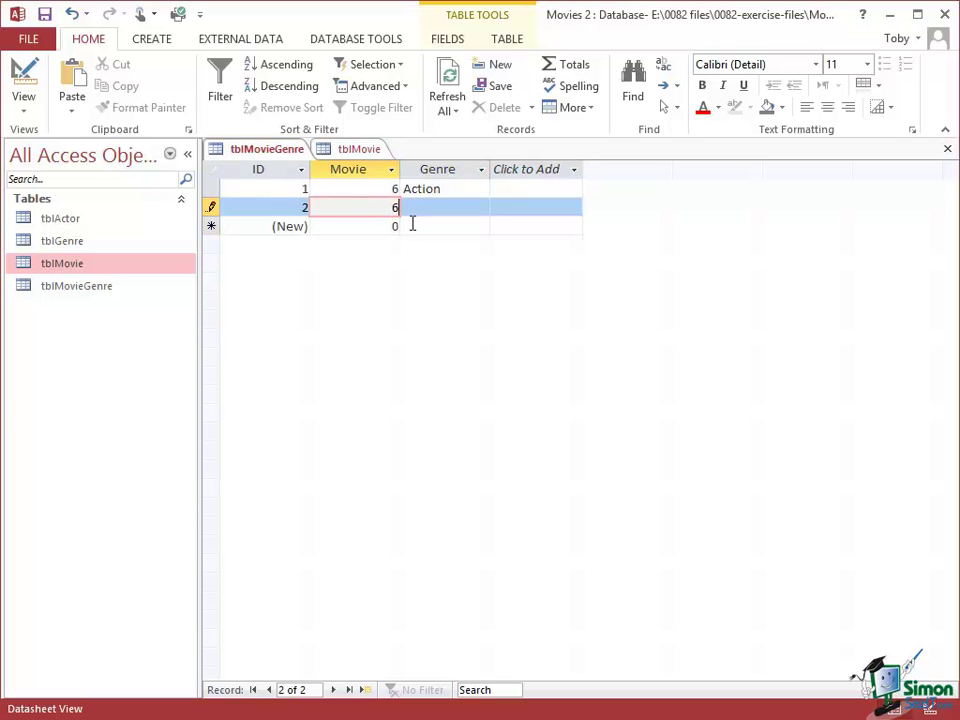
pyautogui.click(416, 208)
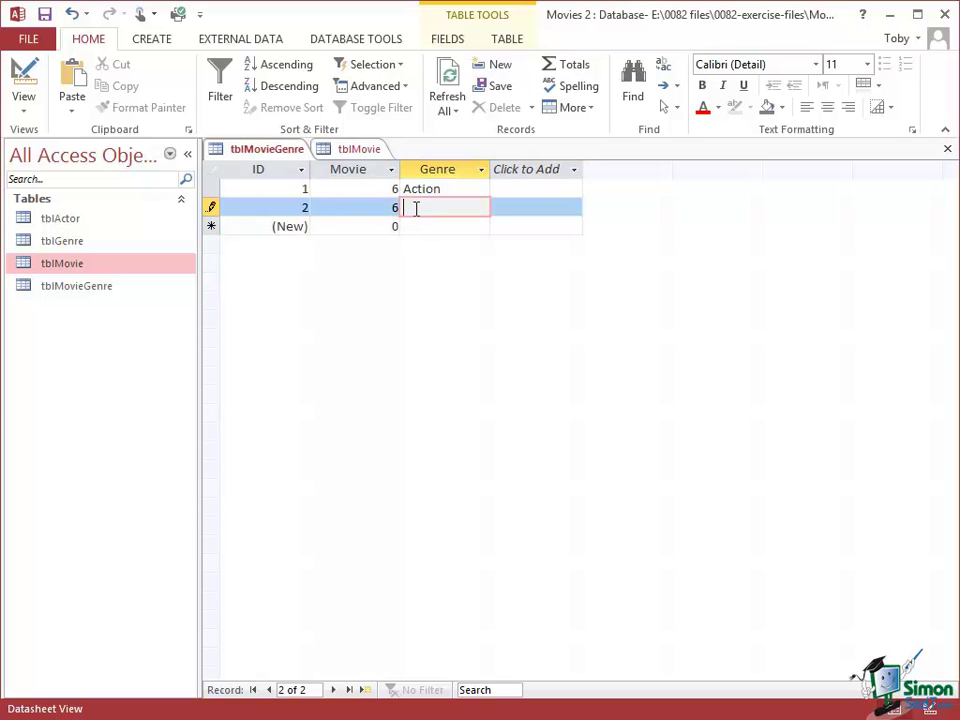
pyautogui.write('A')
pyautogui.write('c')
pyautogui.write('evnt')
pyautogui.write('ure')
pyautogui.click(416, 208)
pyautogui.press('BackSpace')
# Dismiss the missing related record error and correct the second row's genre to Adventure
pyautogui.write('d')
pyautogui.click(375, 228)
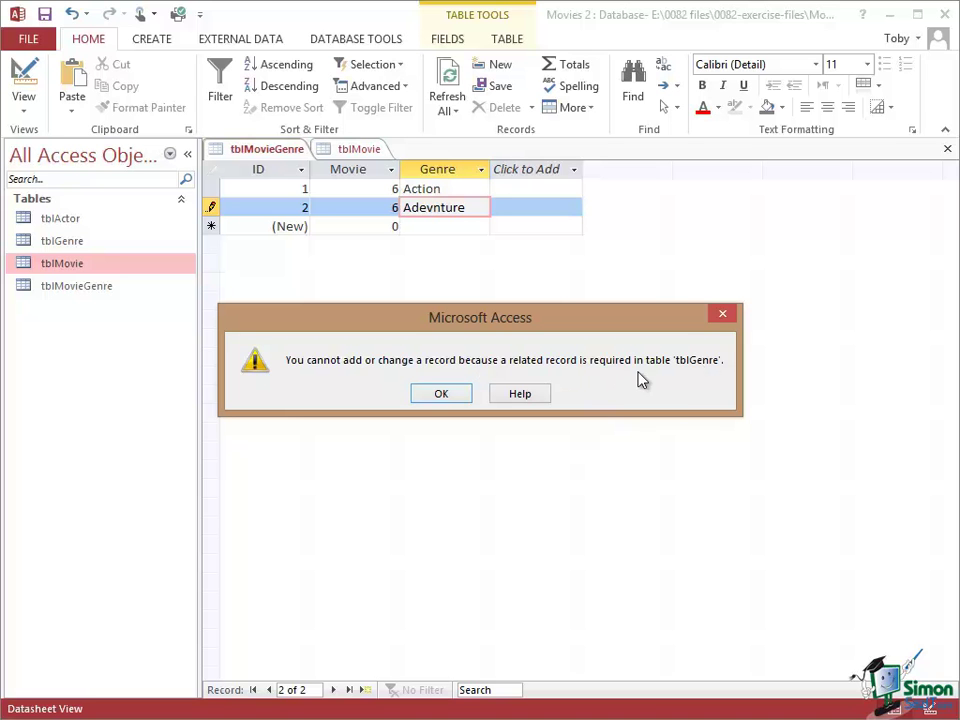
pyautogui.click(441, 394)
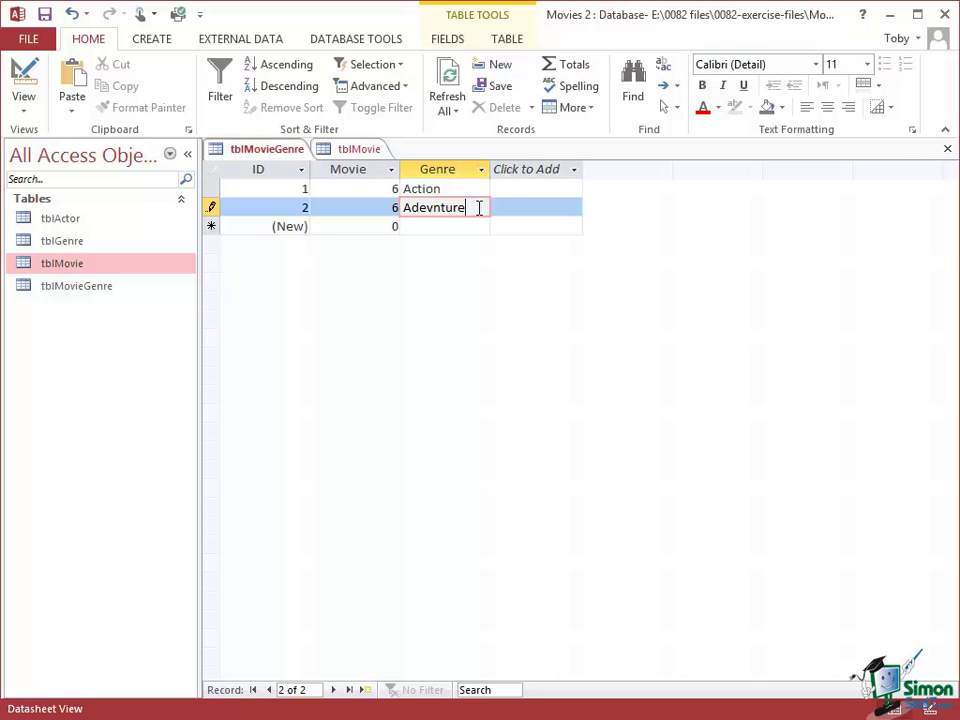
pyautogui.press('BackSpace')
pyautogui.press('BackSpace')
pyautogui.press('BackSpace')
pyautogui.press('BackSpace')
pyautogui.press('BackSpace')
pyautogui.press('BackSpace')
pyautogui.press('BackSpace')
pyautogui.write('venture')
pyautogui.click(381, 225)
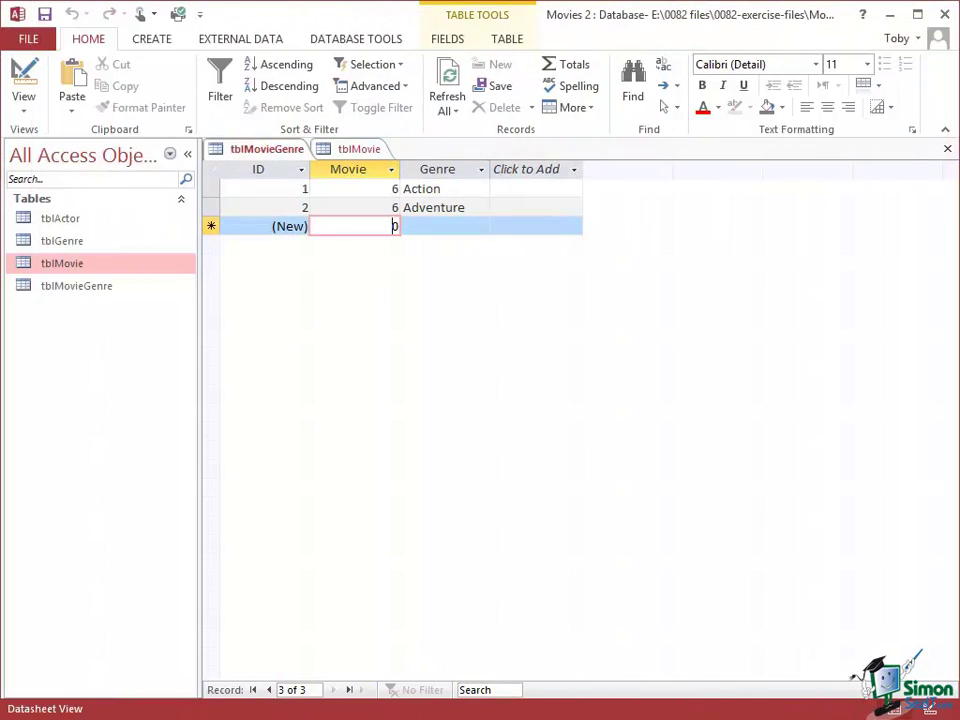
# Add two Movie 6 rows in tblMovieGenre with genres Sci-Fi and Thriller
pyautogui.press('BackSpace')
pyautogui.write('6')
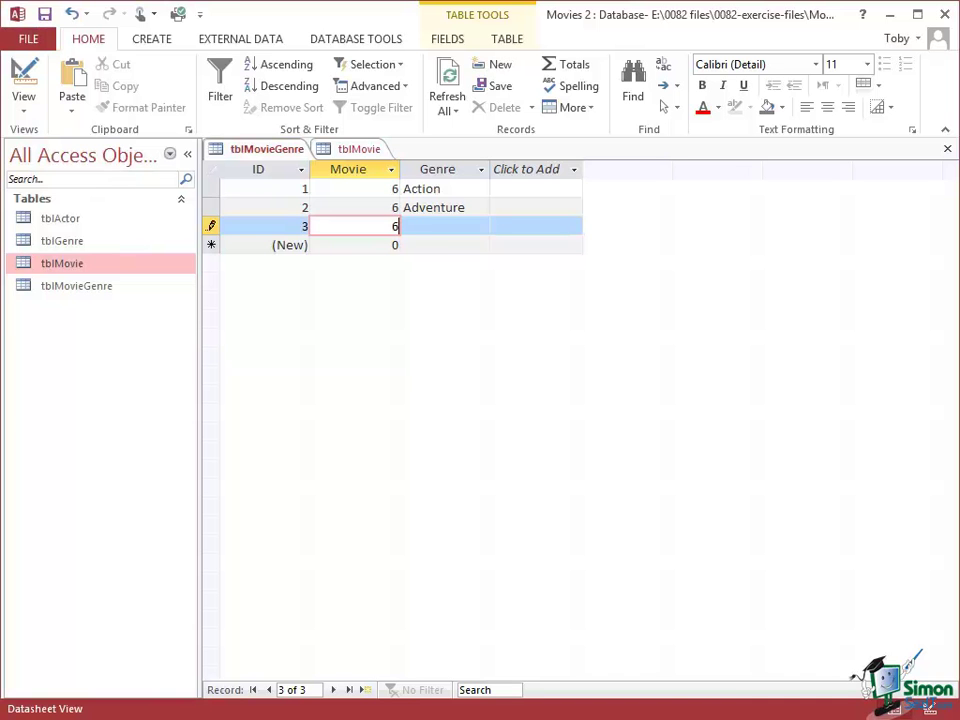
pyautogui.click(414, 225)
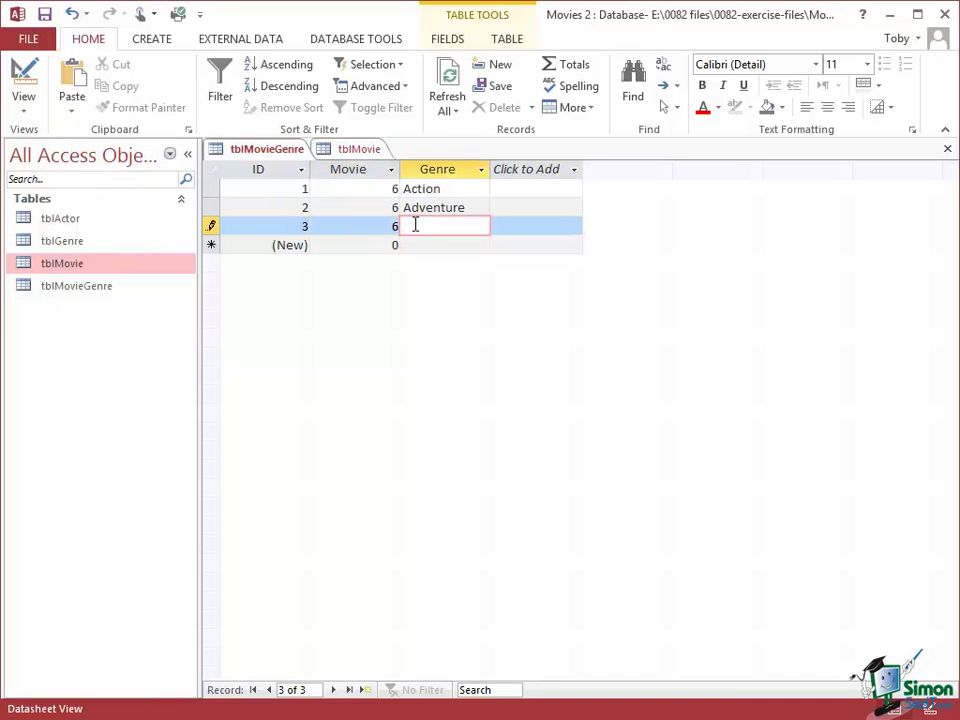
pyautogui.write('S')
pyautogui.write('ci-F')
pyautogui.write('i')
pyautogui.click(393, 245)
pyautogui.press('BackSpace')
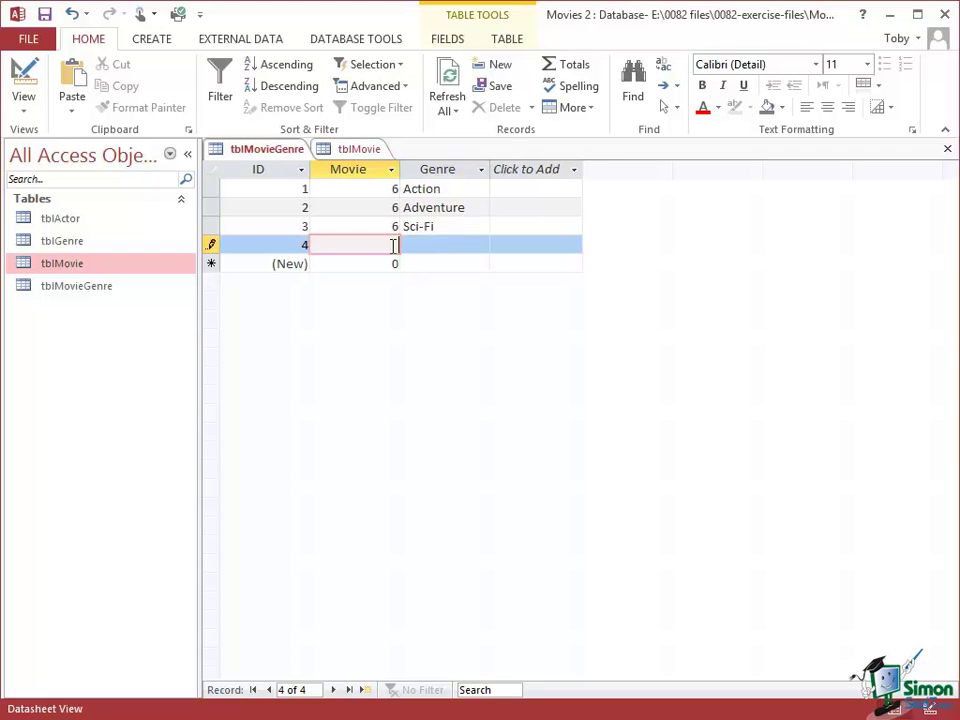
pyautogui.write('6')
pyautogui.click(442, 246)
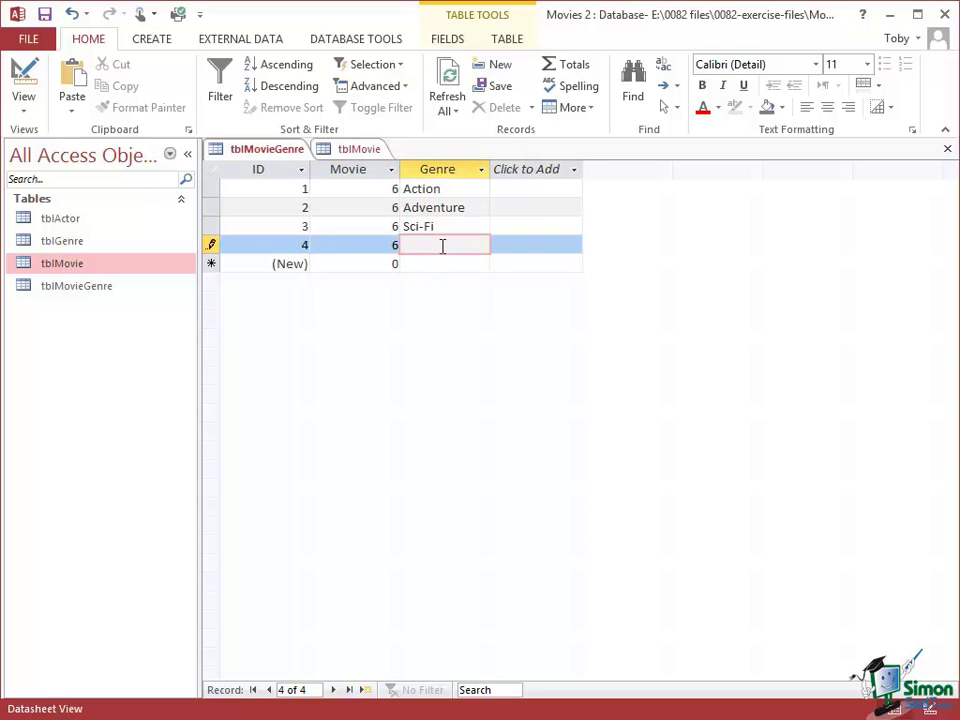
pyautogui.write('T')
pyautogui.write('hriller')
pyautogui.click(393, 263)
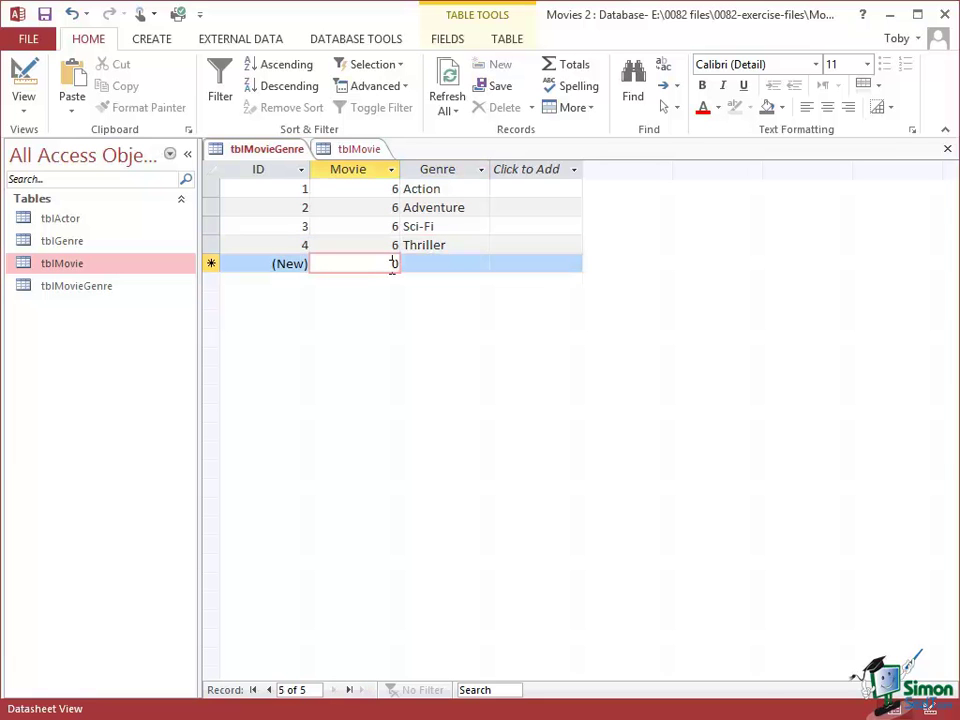